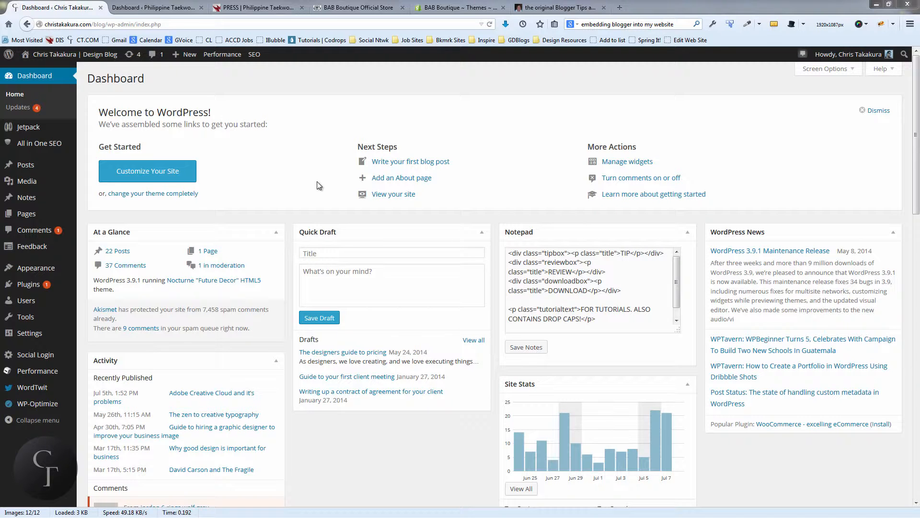
Open the general settings of All in One SEO and look over the home page, keyword and title settings
mouse_move(23, 149)
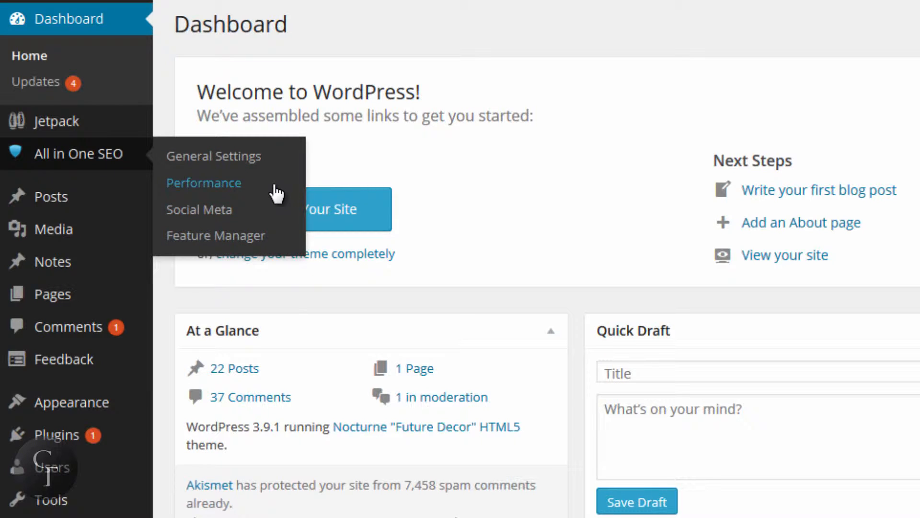
click(219, 159)
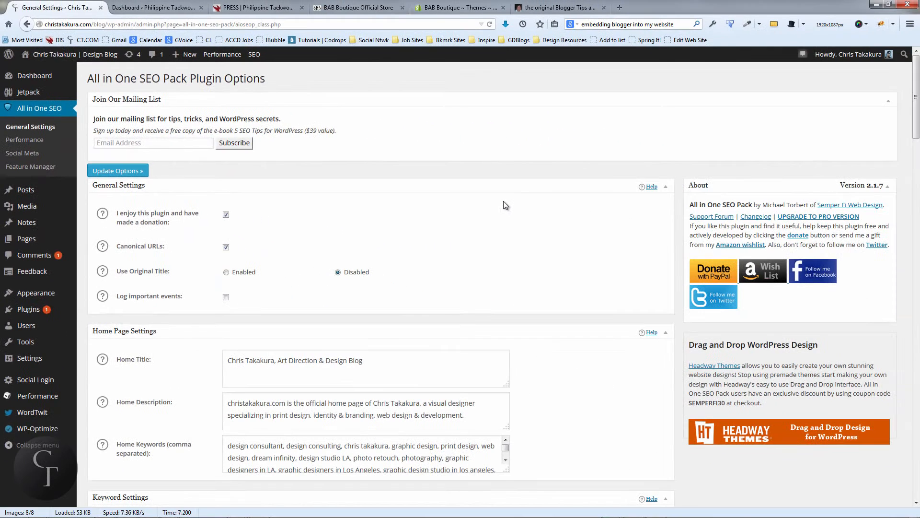
scroll(493, 204, down, 3)
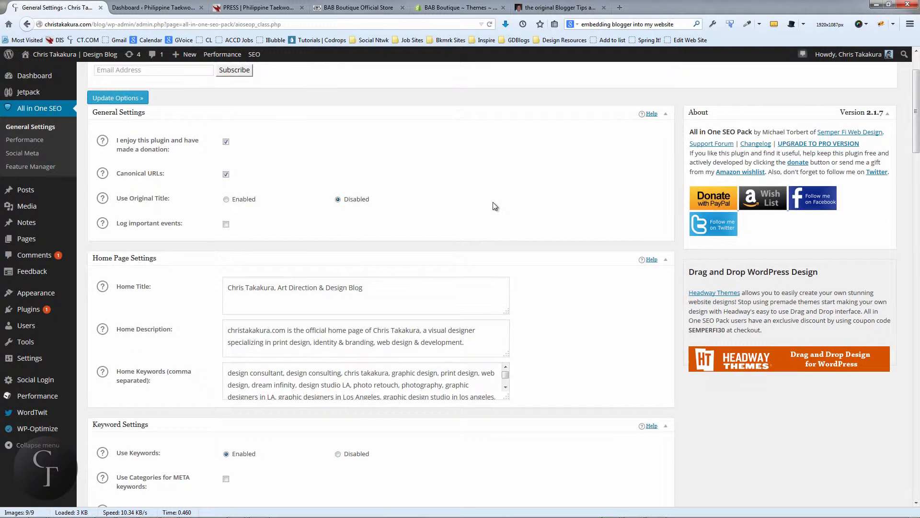
scroll(495, 206, up, 3)
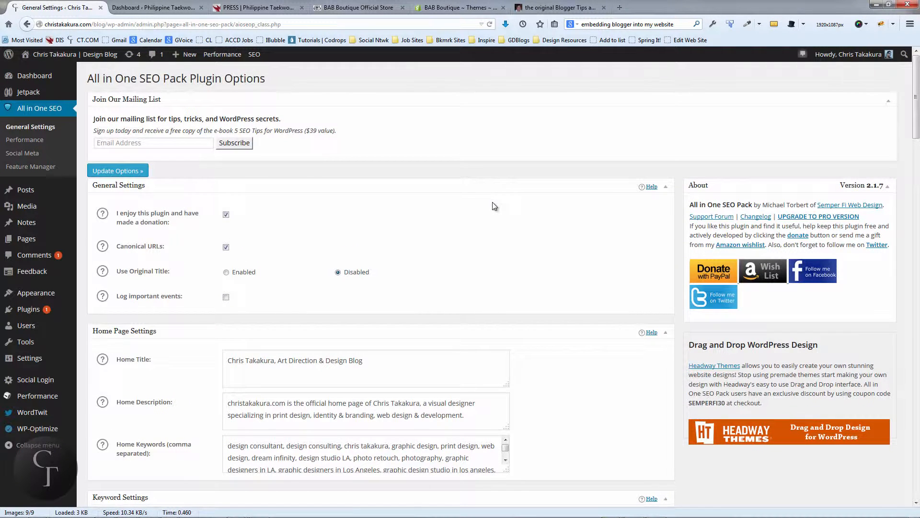
scroll(495, 206, down, 3)
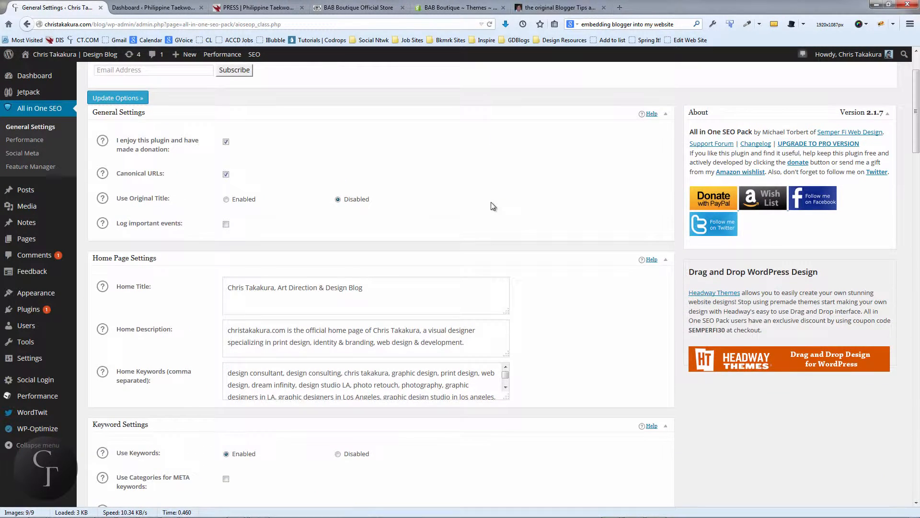
scroll(492, 204, down, 3)
scroll(490, 202, up, 3)
scroll(355, 214, down, 12)
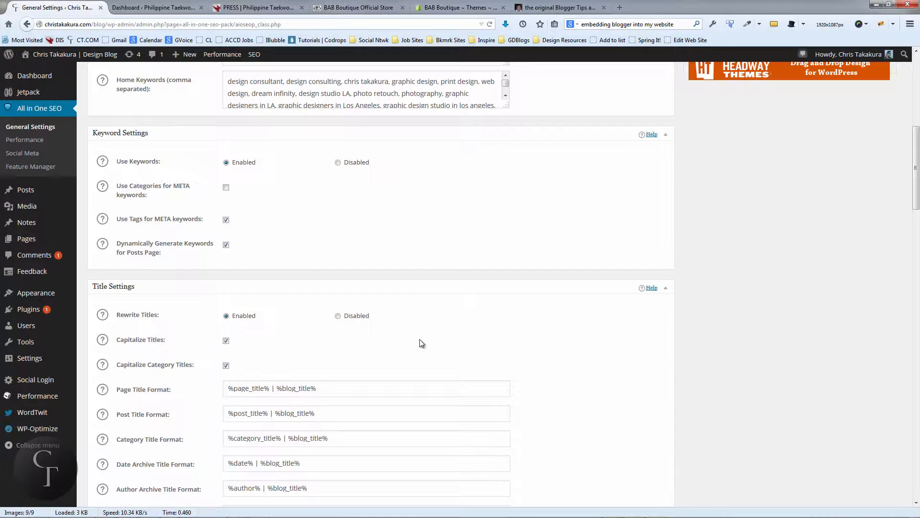
scroll(421, 343, up, 9)
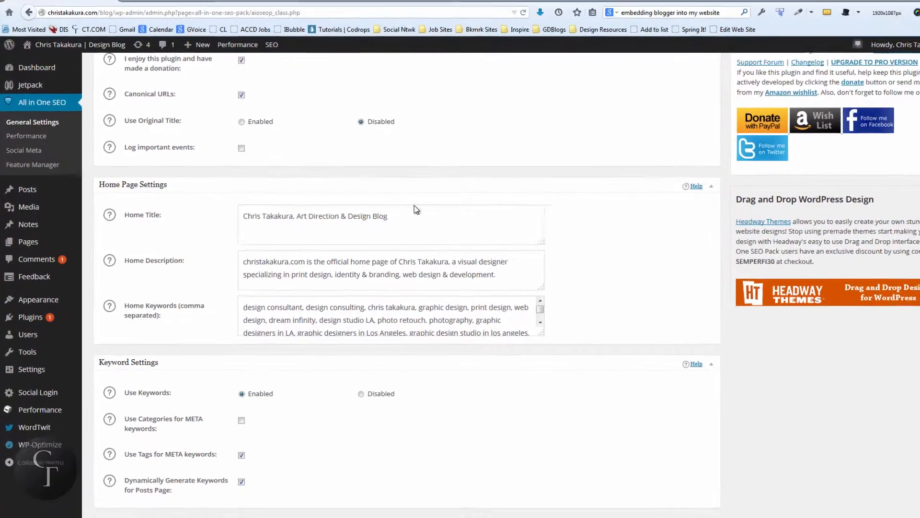
Examine the wording of the Home Title in the home page settings
click(381, 214)
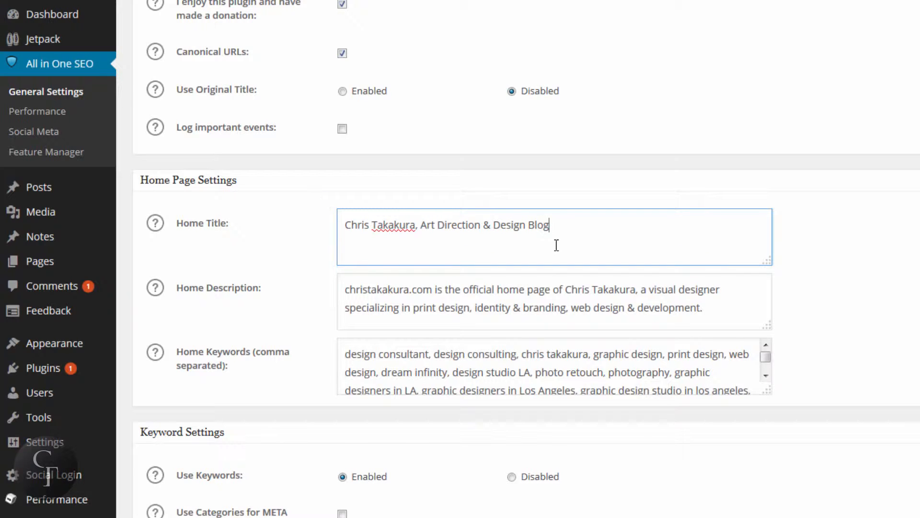
drag(566, 221, 306, 221)
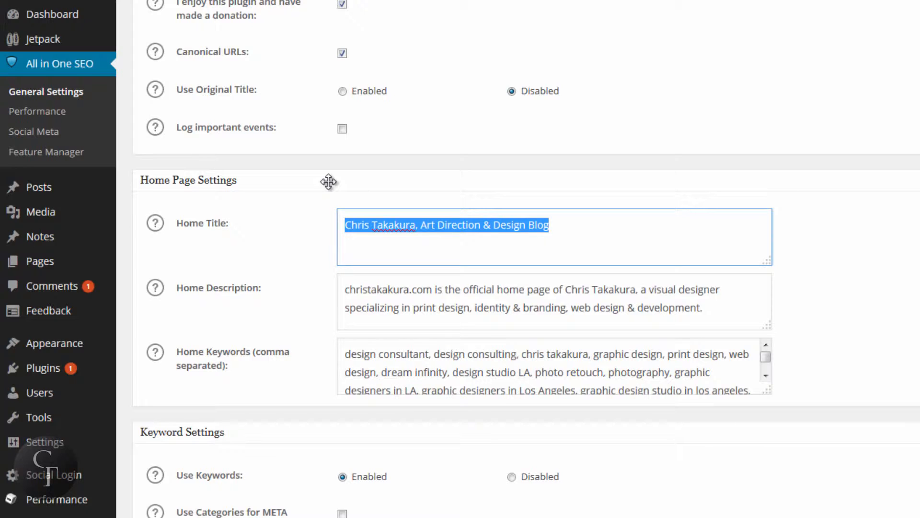
click(587, 218)
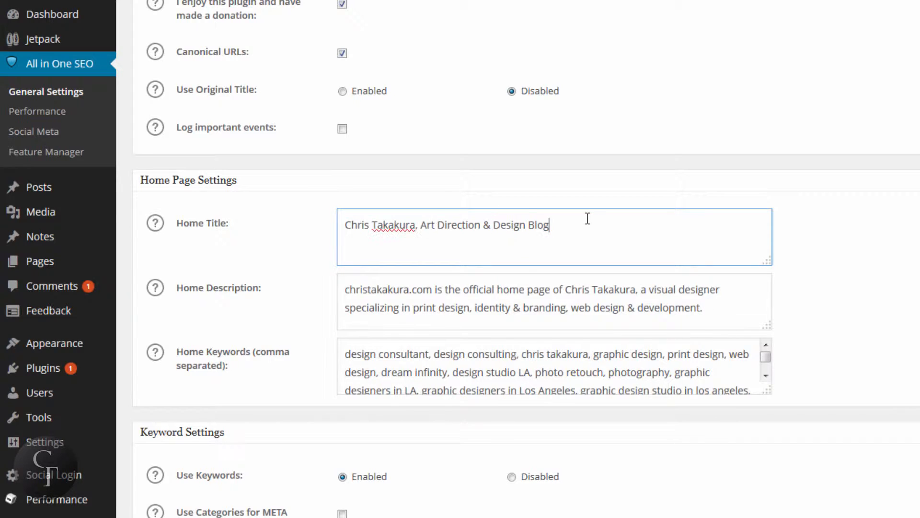
drag(581, 222, 337, 223)
click(589, 228)
drag(589, 229, 332, 219)
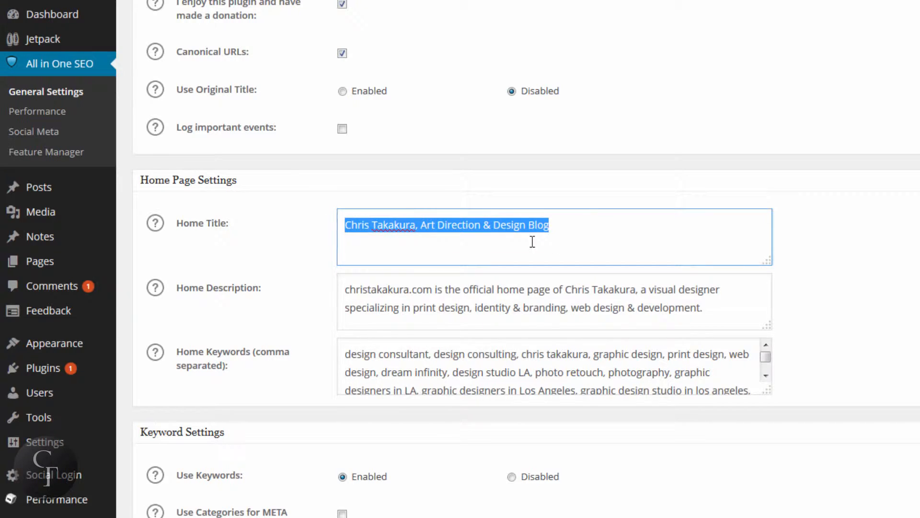
click(594, 228)
drag(583, 225, 337, 224)
click(573, 219)
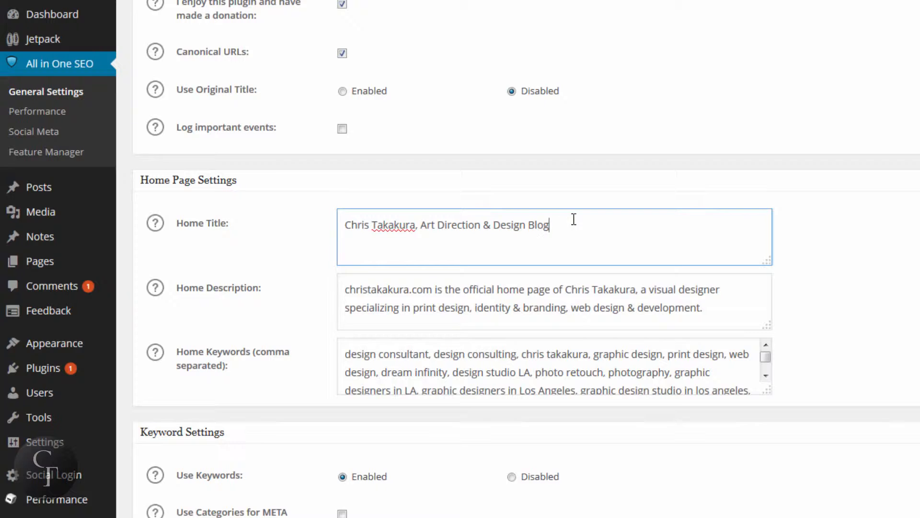
drag(555, 222, 322, 222)
click(630, 229)
Examine the Home Description text and show the help explanation for that setting
click(726, 310)
drag(727, 310, 341, 292)
click(343, 289)
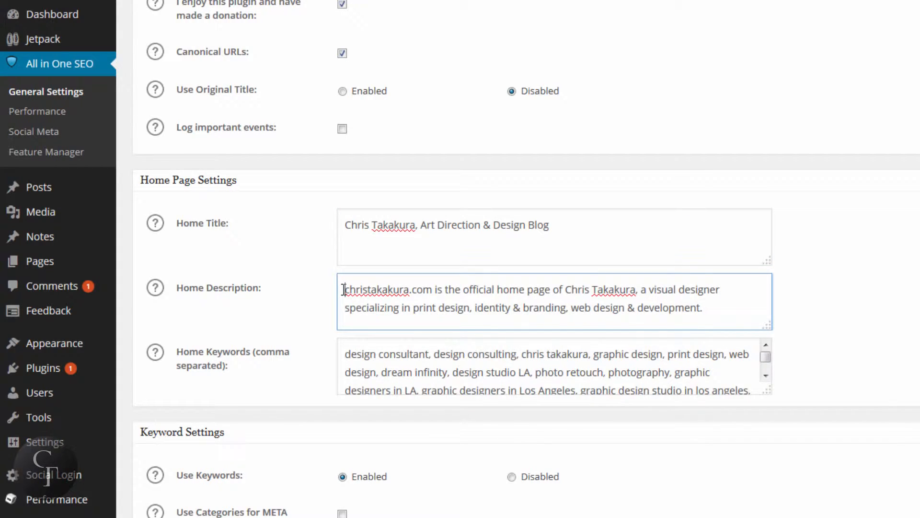
click(157, 294)
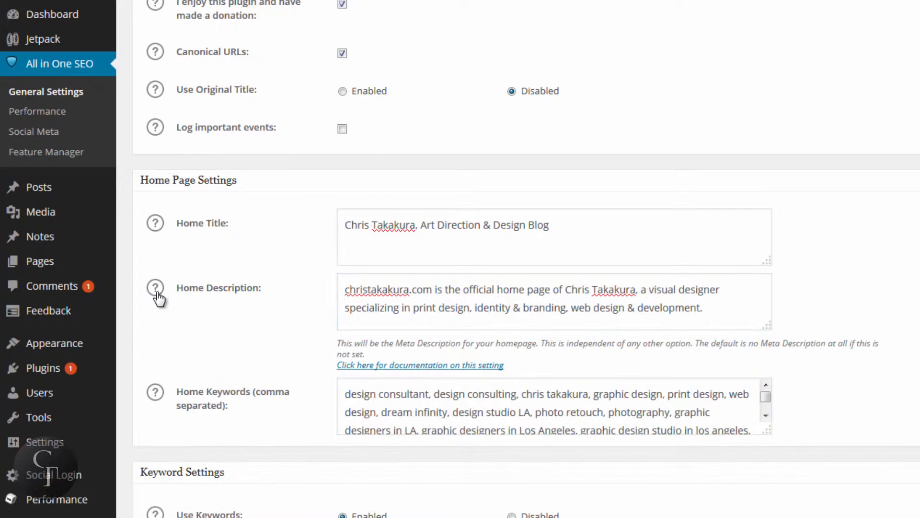
click(399, 290)
click(705, 309)
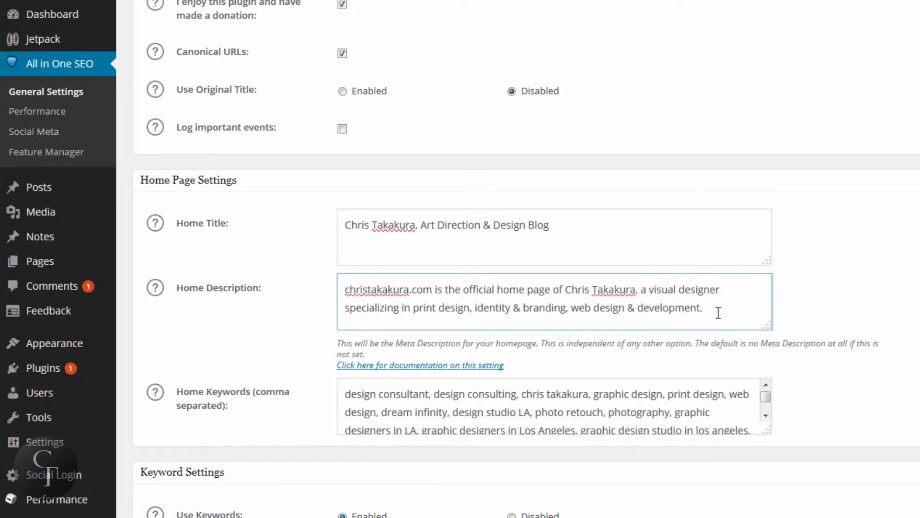
drag(718, 312, 345, 289)
click(346, 293)
click(746, 315)
click(345, 290)
click(720, 308)
Enlarge the Home Keywords box and read through its comma-separated keyword list
drag(767, 431, 776, 485)
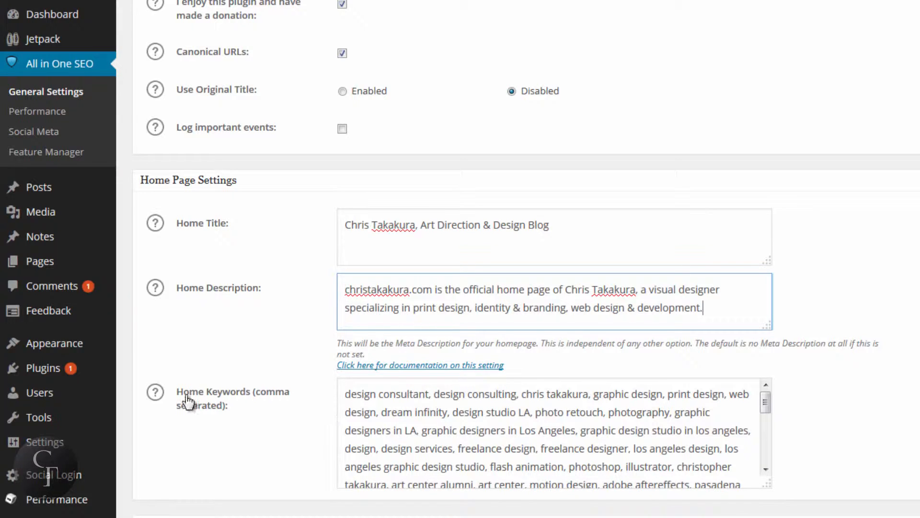
drag(338, 392, 618, 430)
click(621, 429)
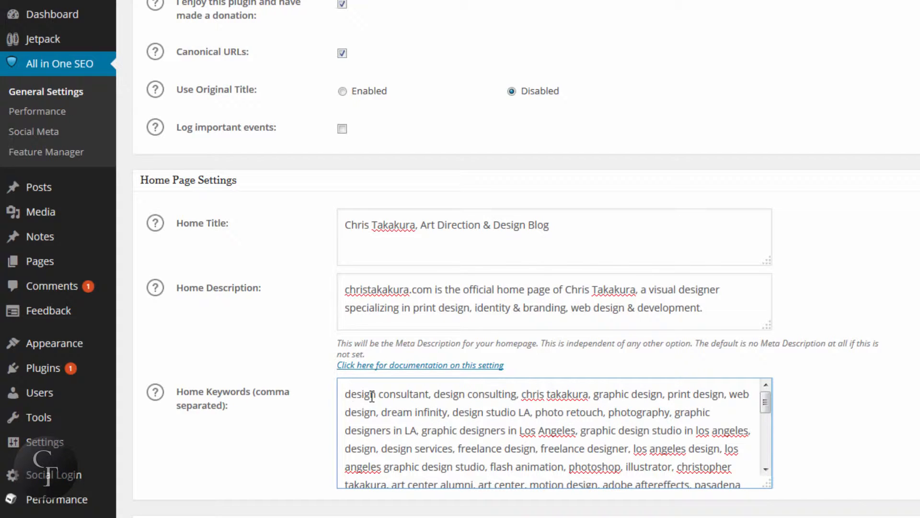
drag(561, 394, 610, 424)
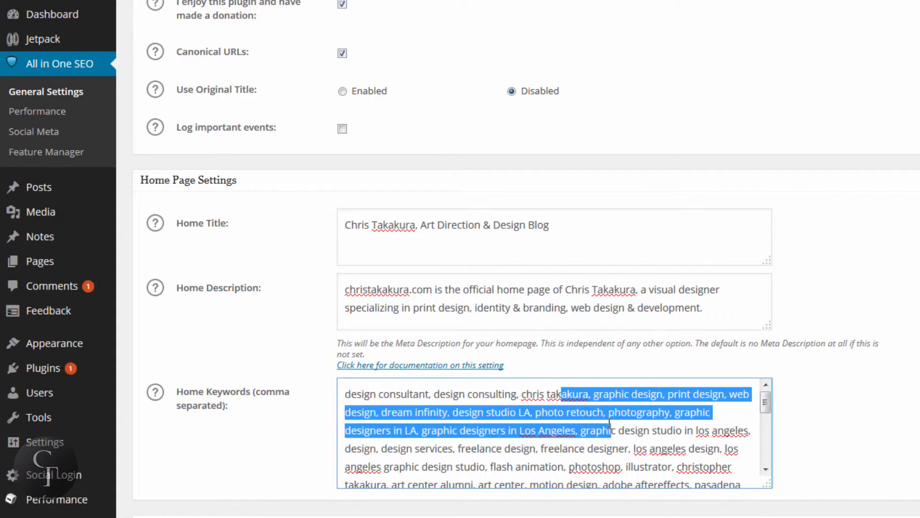
click(621, 425)
mouse_move(765, 401)
mouse_down()
mouse_move(769, 470)
mouse_move(770, 398)
mouse_up()
click(465, 402)
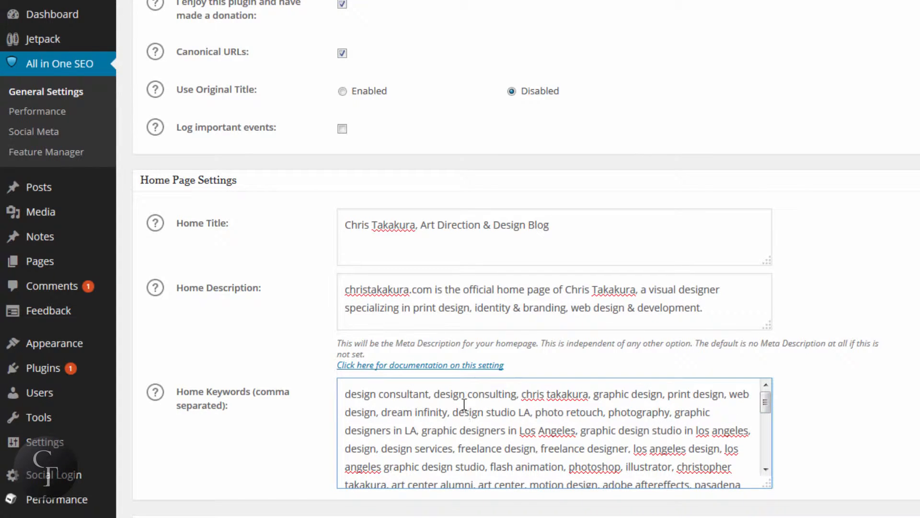
scroll(470, 404, down, 3)
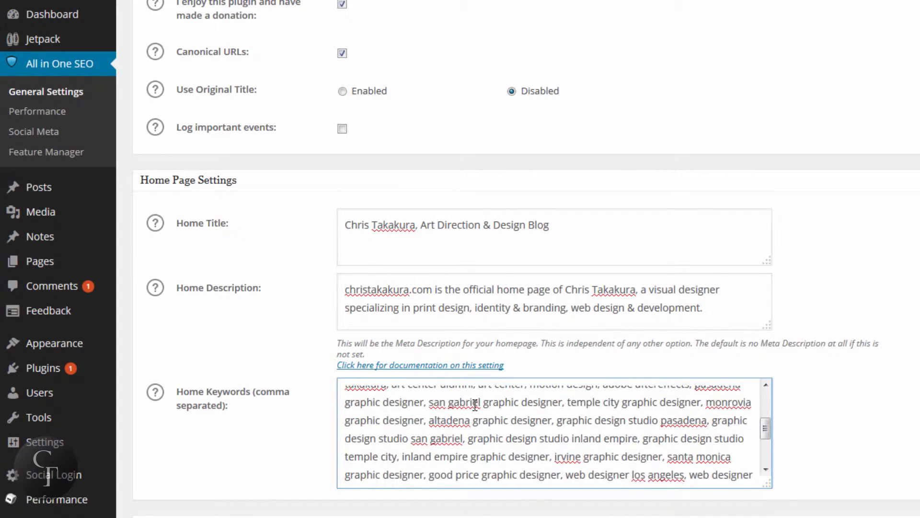
scroll(475, 404, down, 3)
scroll(494, 424, up, 4)
scroll(494, 427, up, 6)
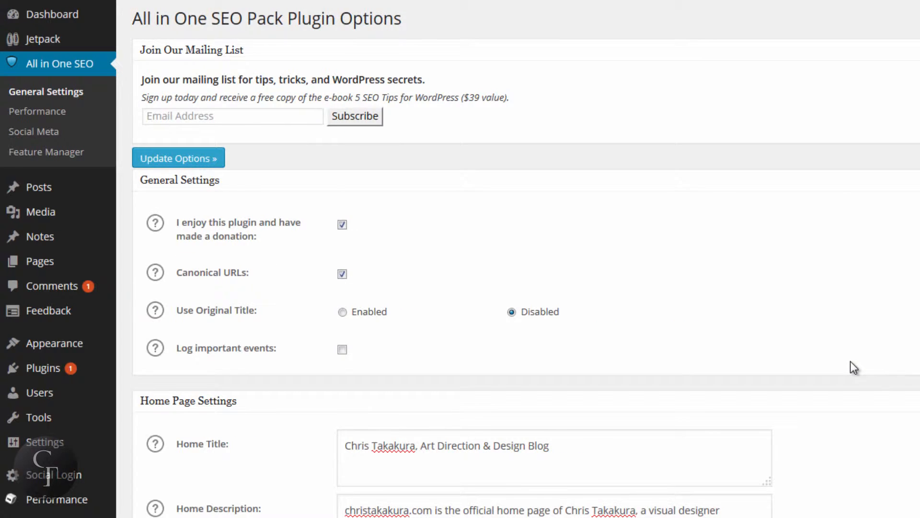
scroll(851, 362, down, 7)
scroll(851, 361, up, 7)
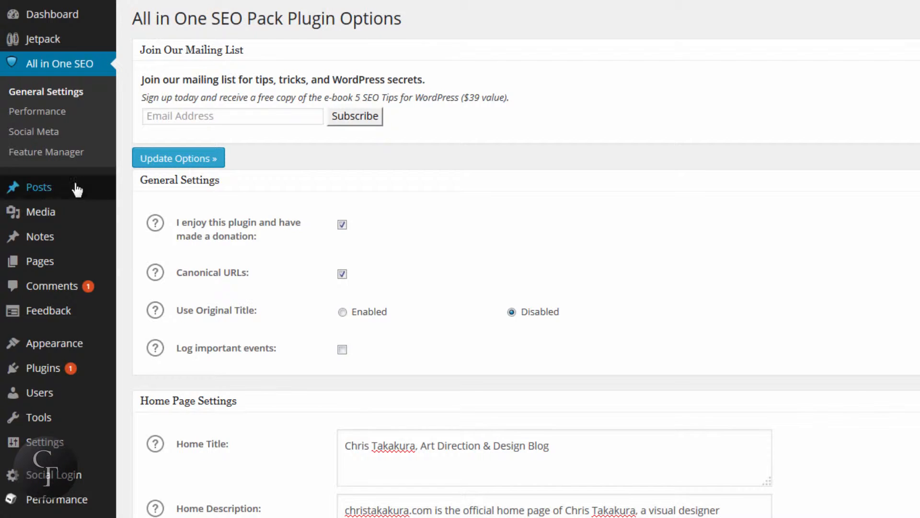
Open the list of all posts and look through their titles, categories and tags
mouse_move(48, 188)
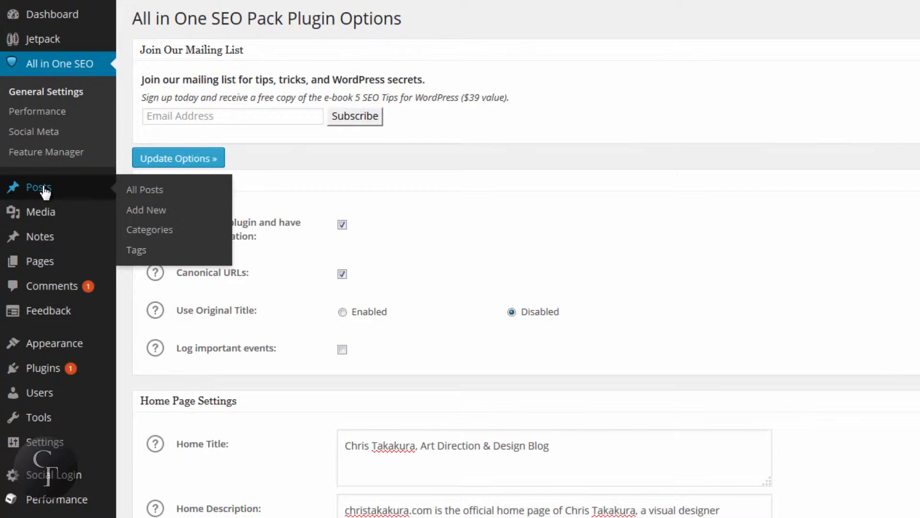
click(45, 189)
mouse_move(522, 191)
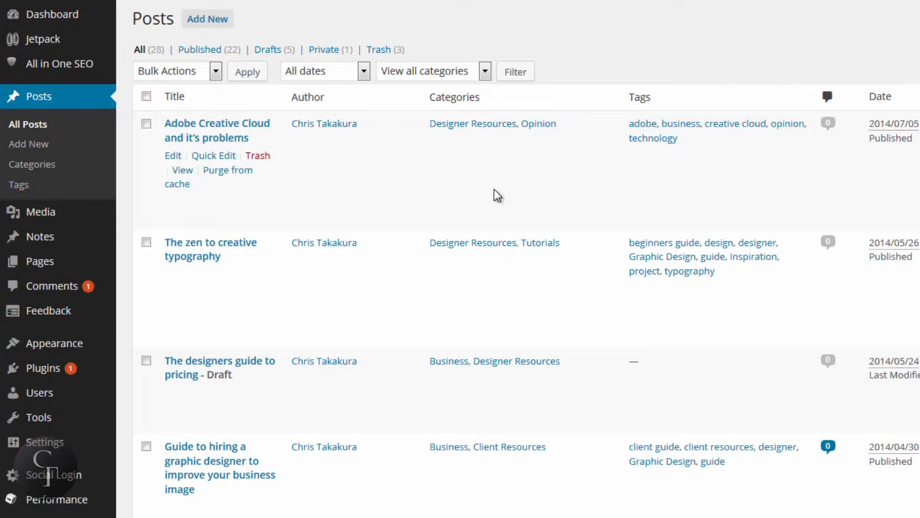
scroll(495, 192, down, 15)
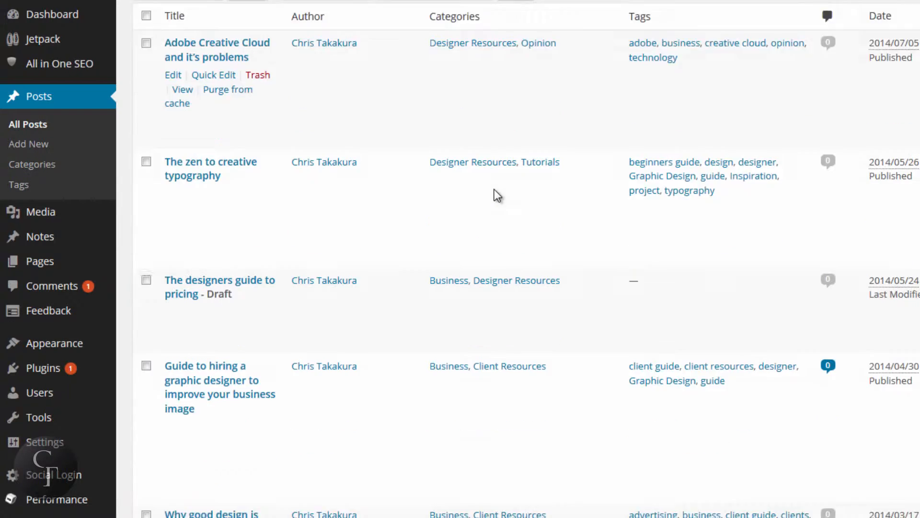
scroll(498, 195, down, 5)
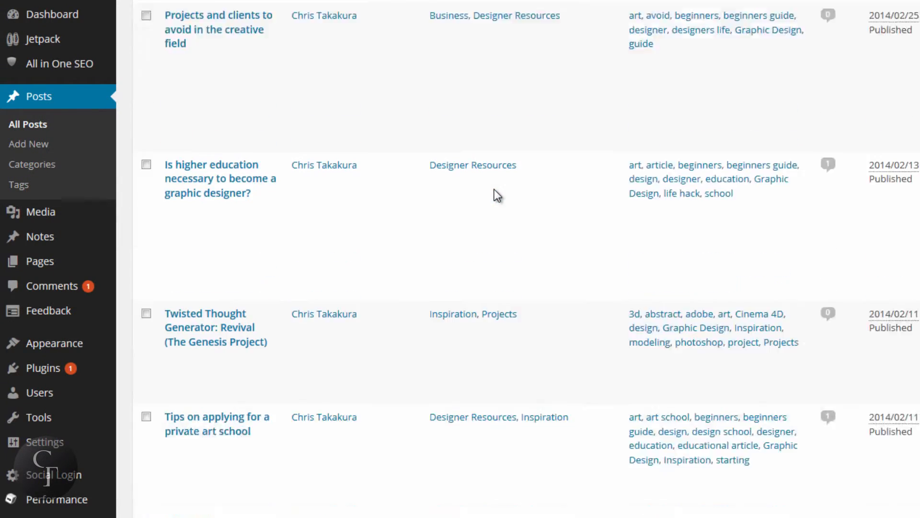
scroll(498, 195, up, 20)
scroll(493, 189, up, 1)
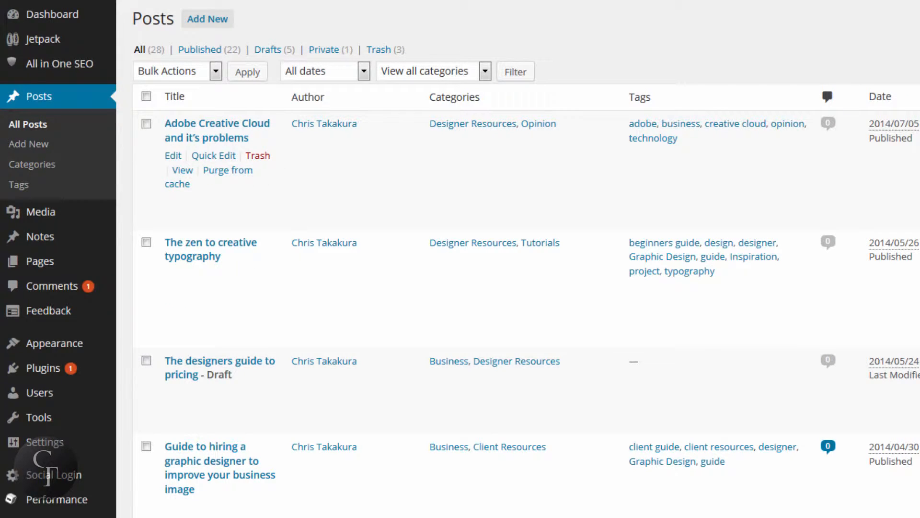
Open the post "Adobe Creative Cloud and it's problems" for editing and go to its All in One SEO Pack main settings
mouse_move(898, 158)
click(169, 159)
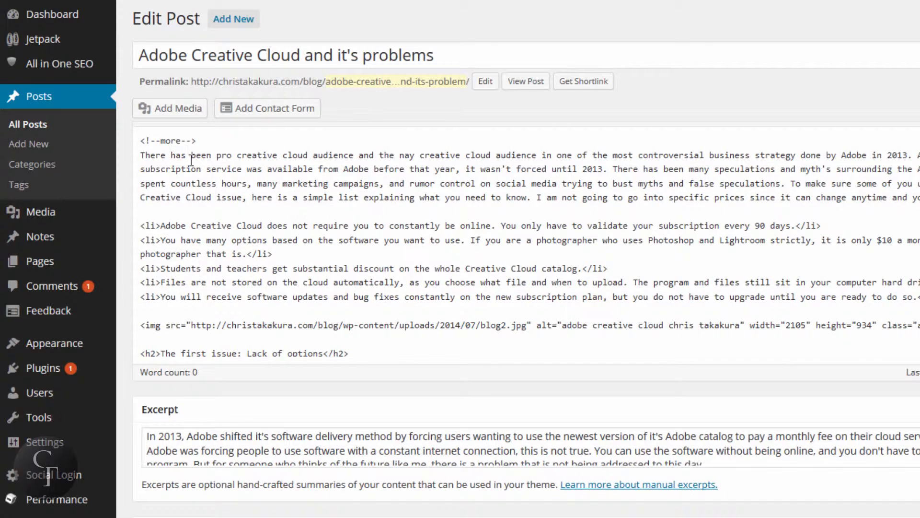
scroll(815, 110, down, 10)
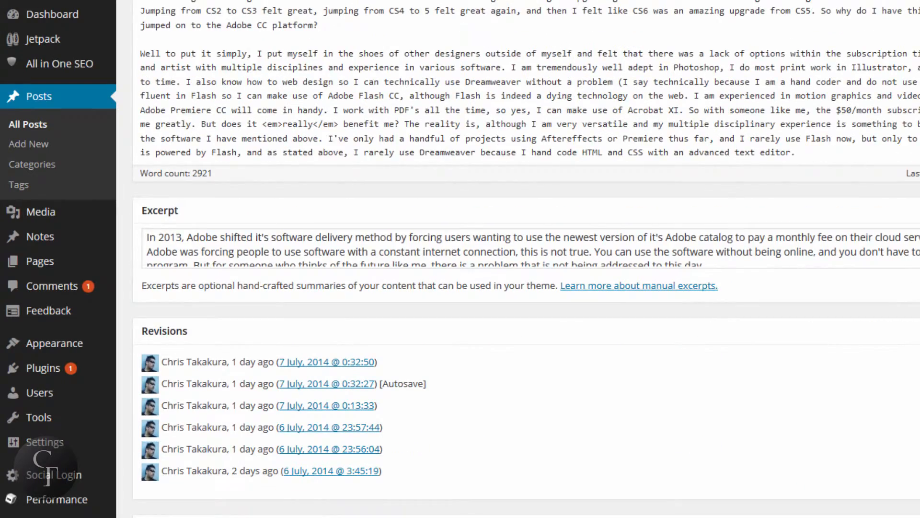
scroll(527, 96, up, 5)
scroll(528, 96, down, 5)
scroll(527, 259, down, 2)
click(874, 129)
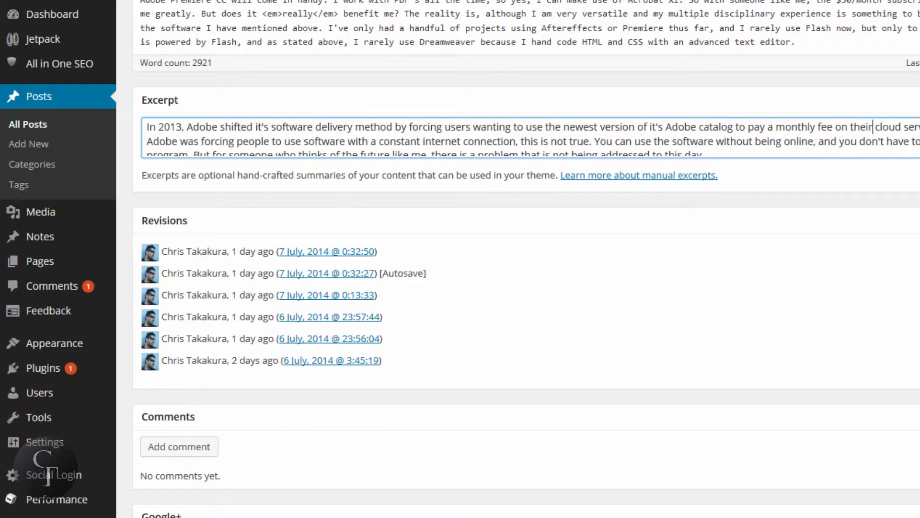
click(843, 200)
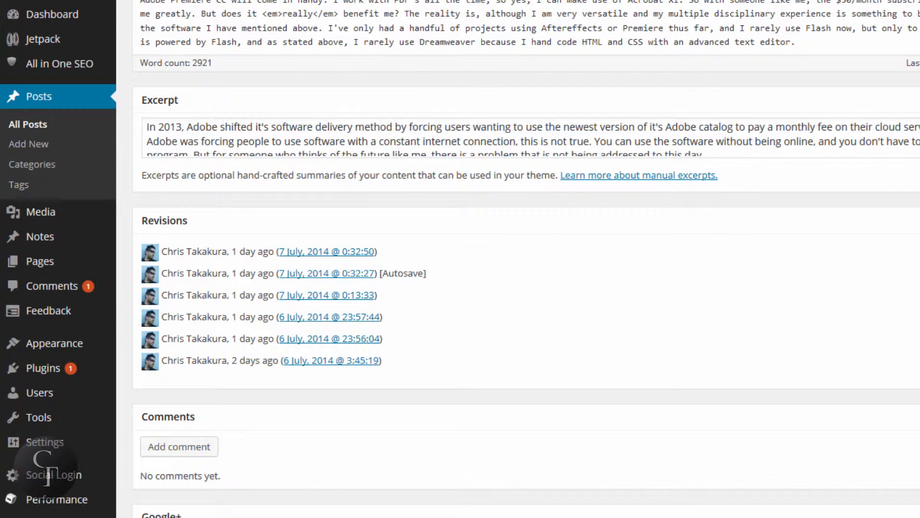
scroll(528, 259, down, 4)
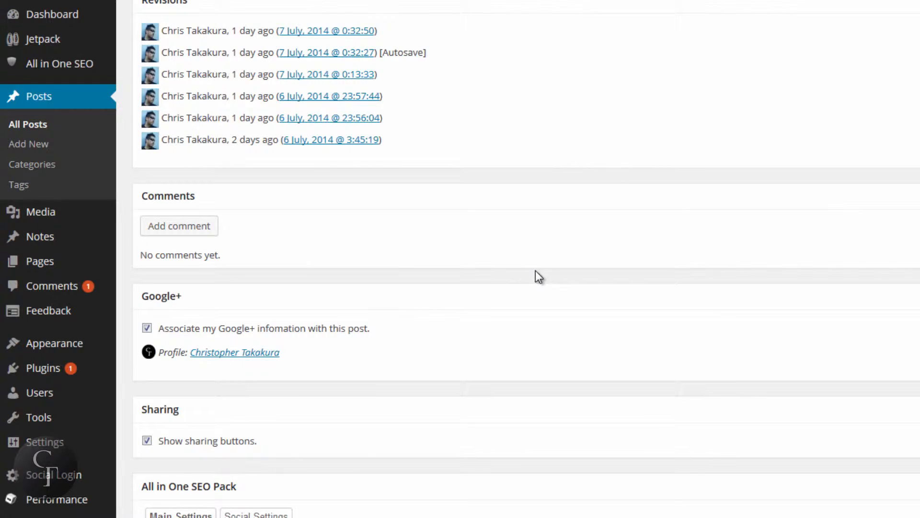
scroll(535, 271, down, 2)
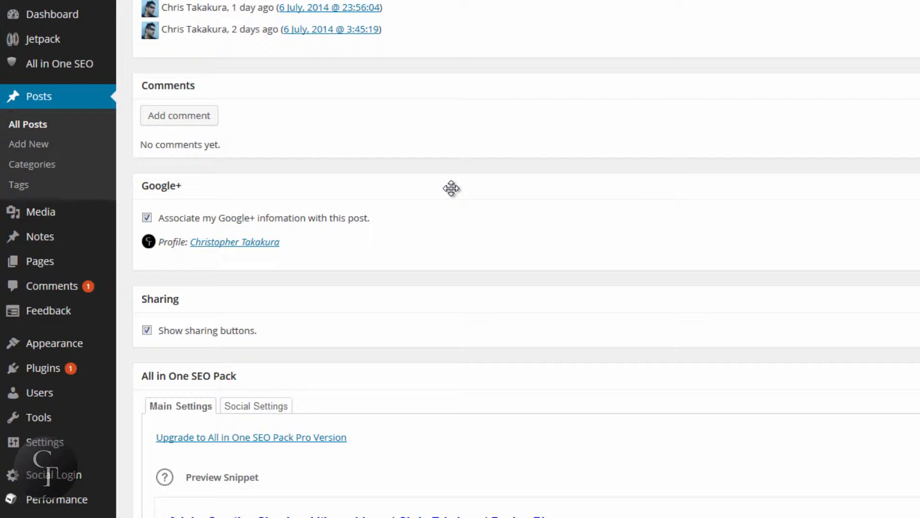
scroll(451, 188, down, 2)
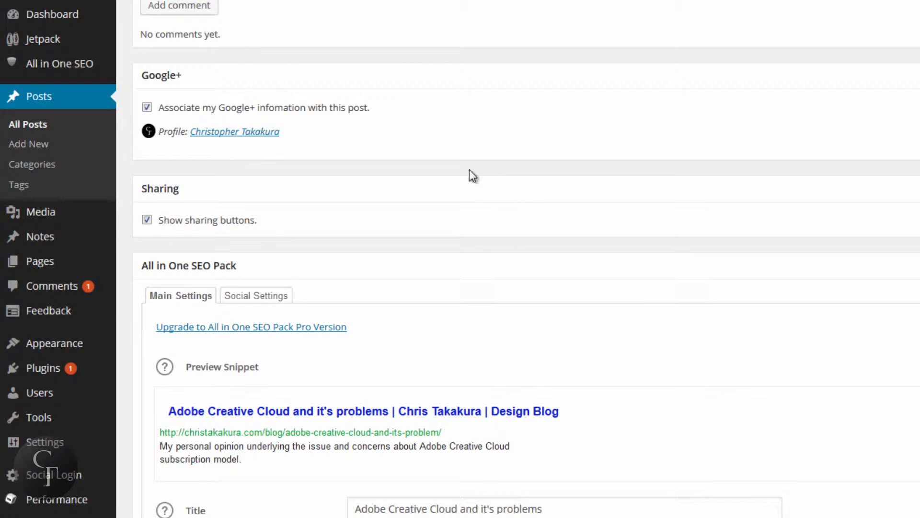
scroll(490, 181, down, 4)
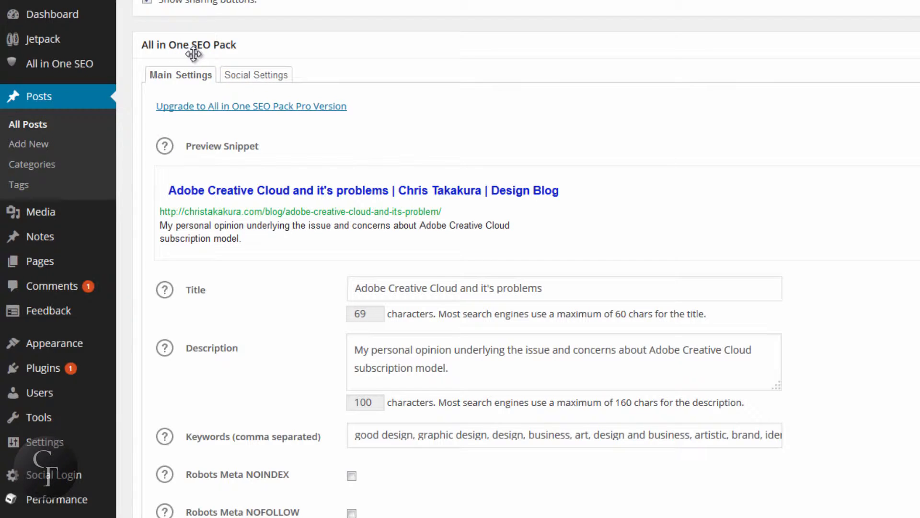
Examine the post's SEO Title text and its character counter against the recommended maximum length
scroll(877, 205, down, 2)
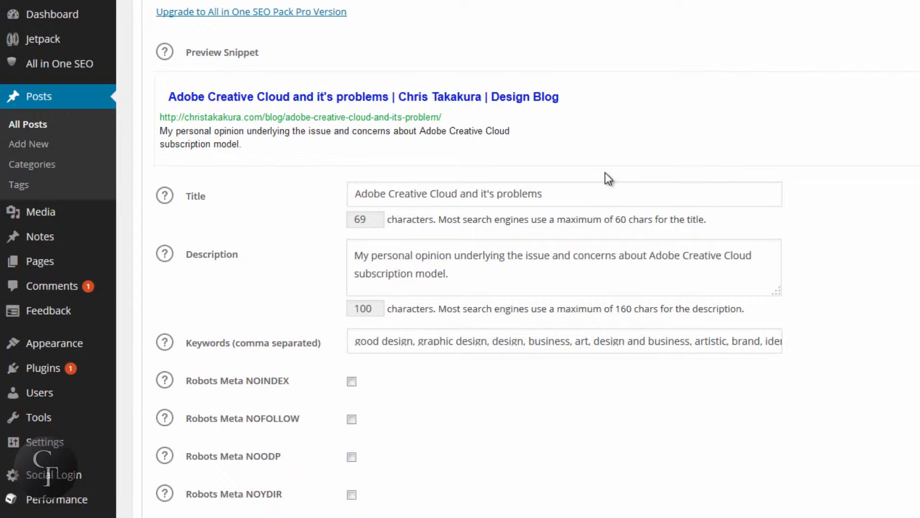
click(588, 197)
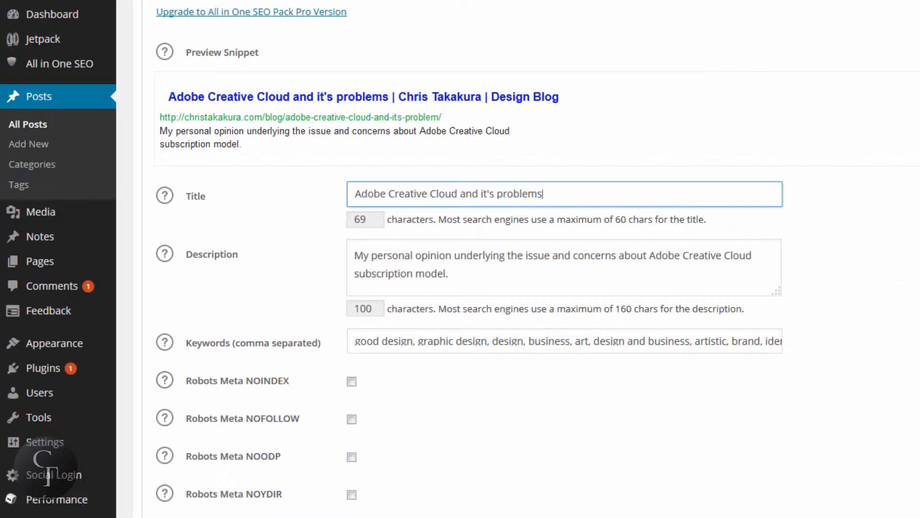
drag(565, 199, 354, 193)
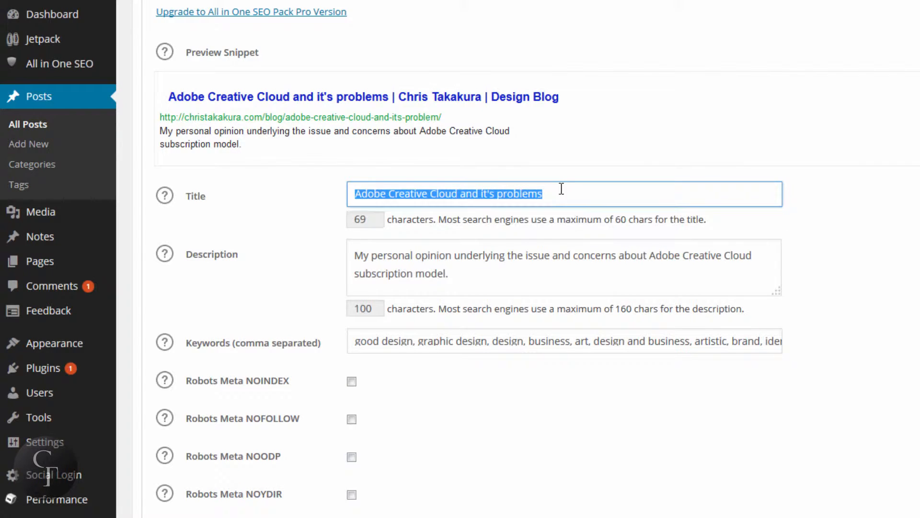
click(584, 192)
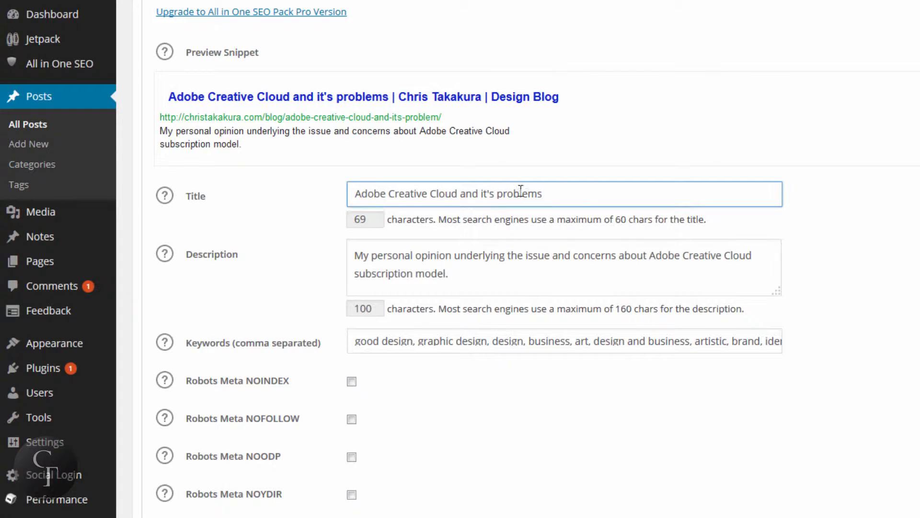
drag(571, 190, 354, 193)
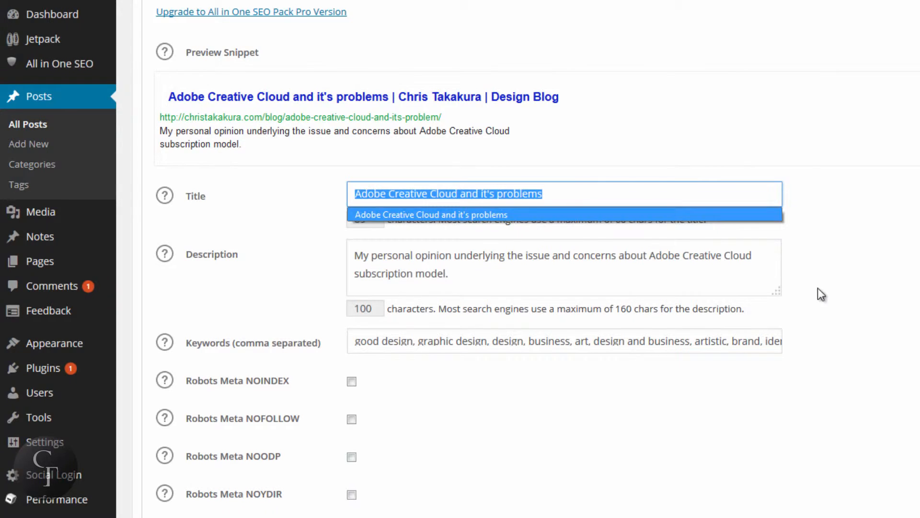
click(834, 279)
click(571, 198)
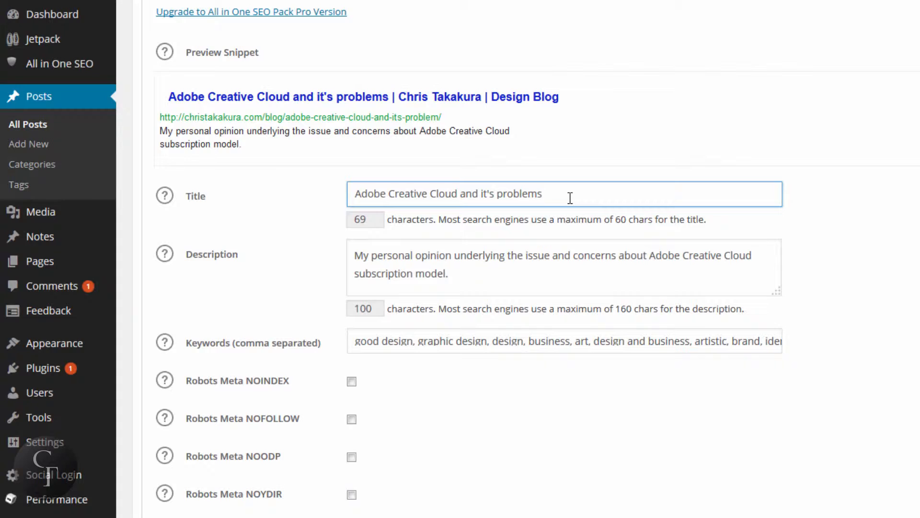
drag(376, 220, 341, 221)
click(379, 224)
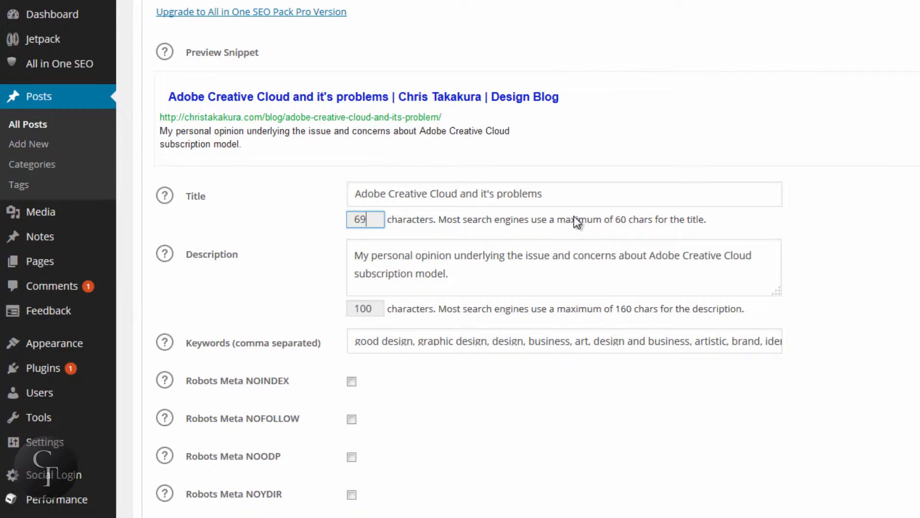
Shorten the post's SEO Title to "Adobe Creative Cloud" by removing the rest of the wording
click(554, 191)
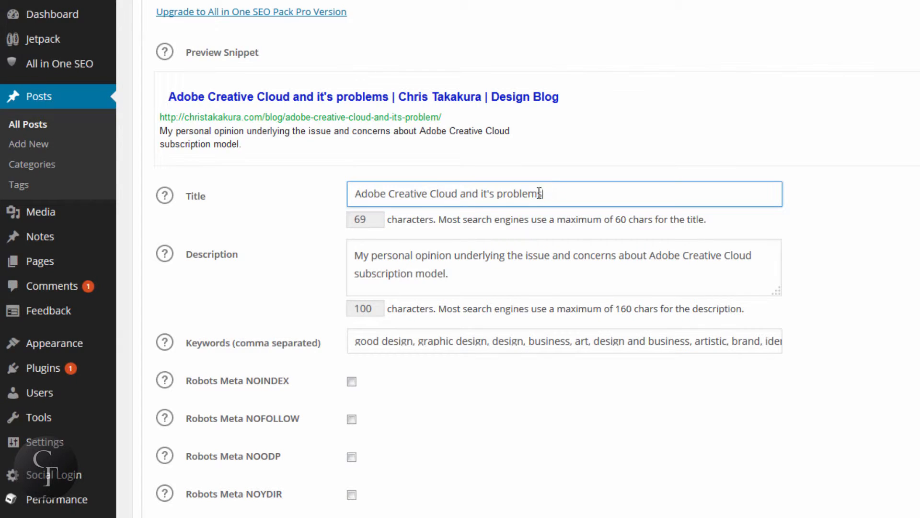
drag(540, 194, 457, 193)
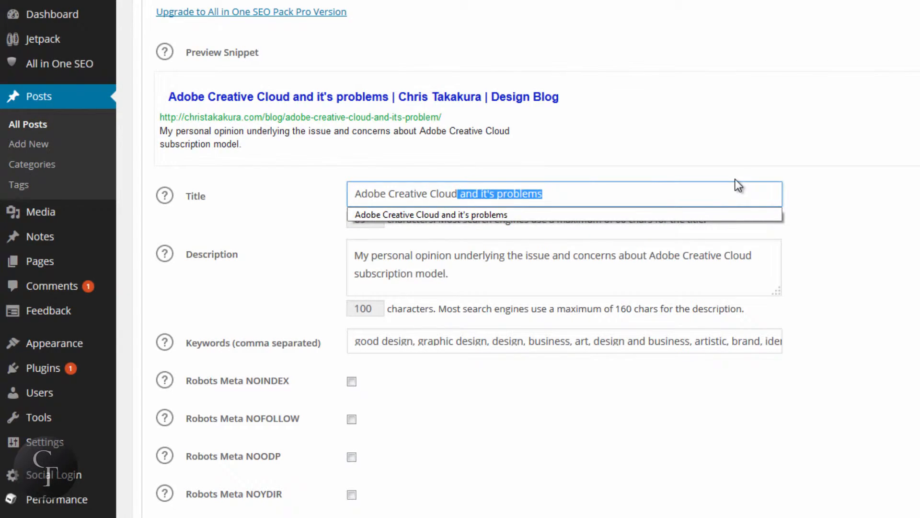
key(BackSpace)
click(828, 145)
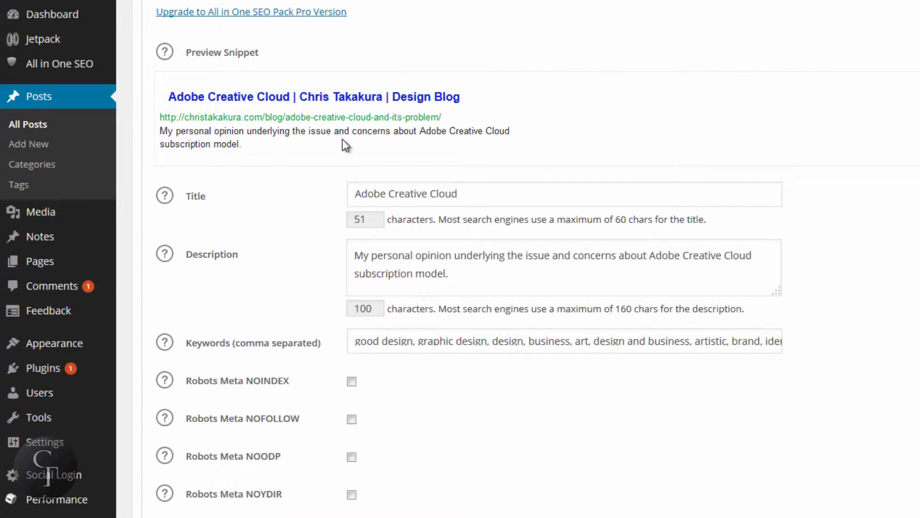
Examine the post's SEO Description and its comma-separated Keywords
click(479, 276)
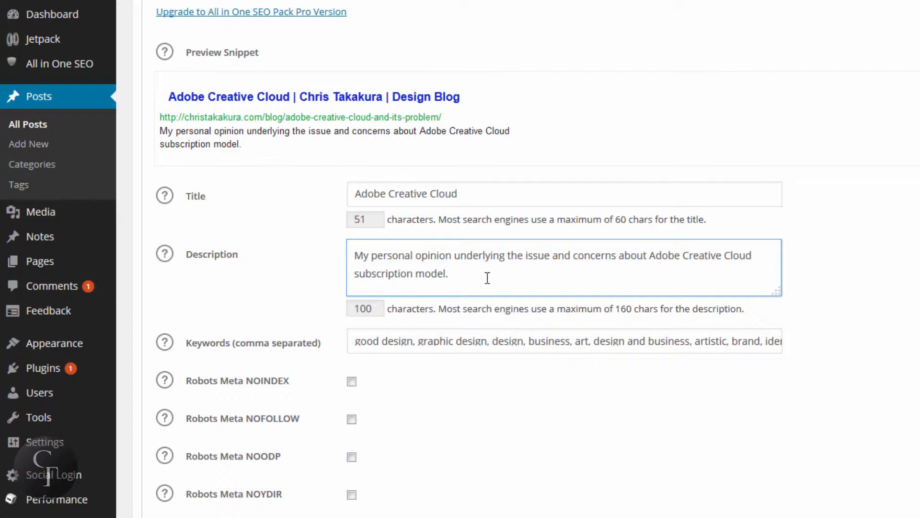
drag(487, 278, 357, 255)
click(356, 256)
click(608, 343)
drag(592, 341, 659, 343)
click(382, 342)
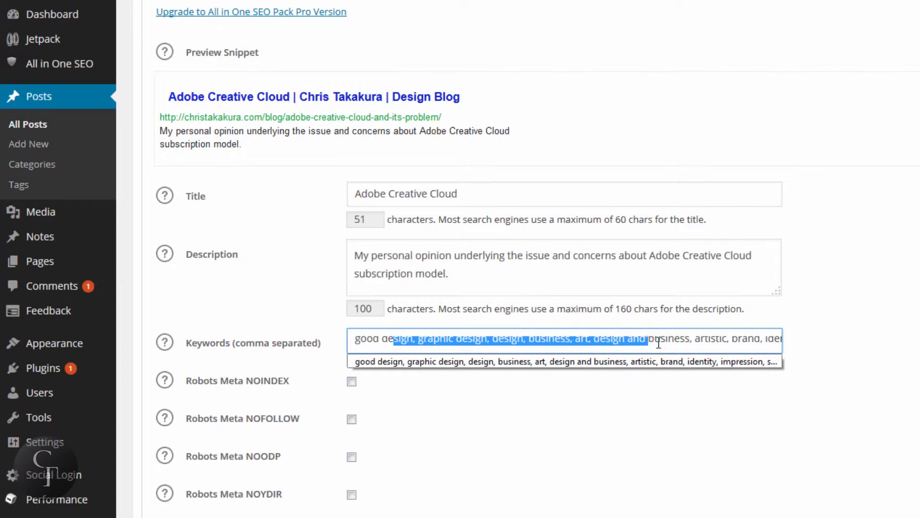
click(598, 359)
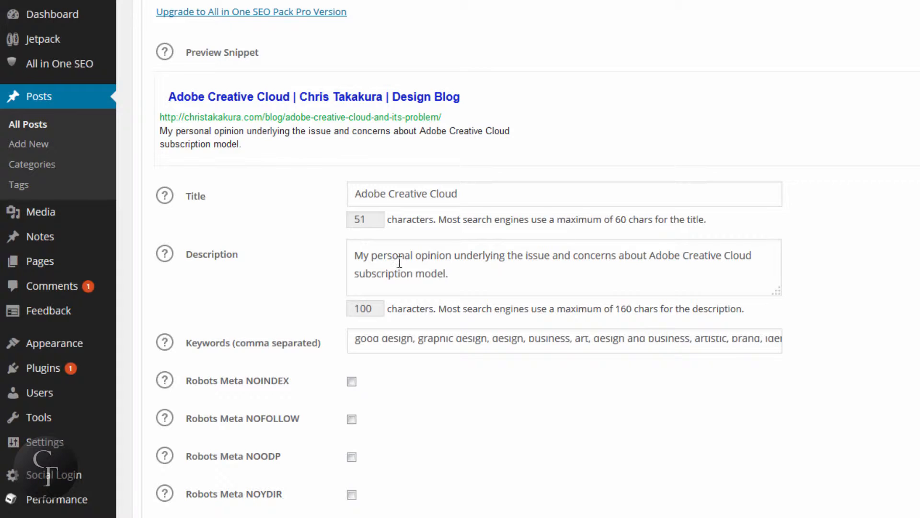
click(441, 257)
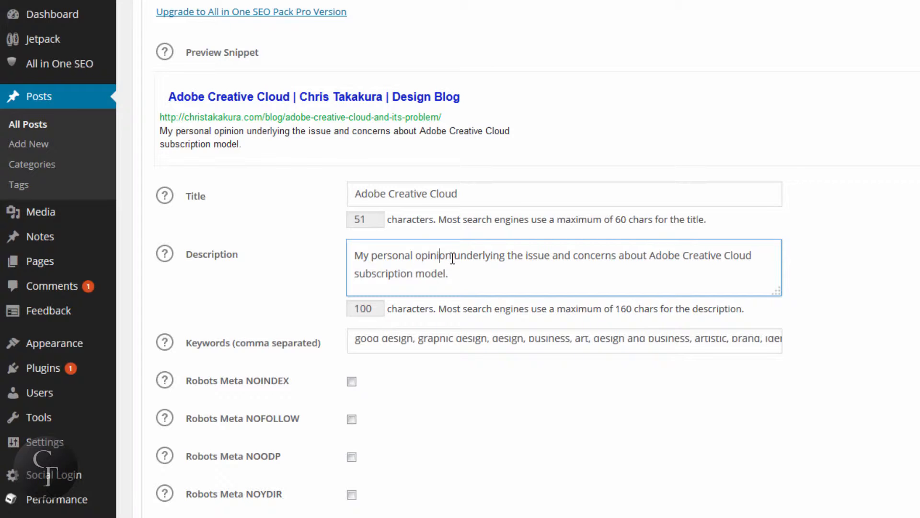
click(908, 238)
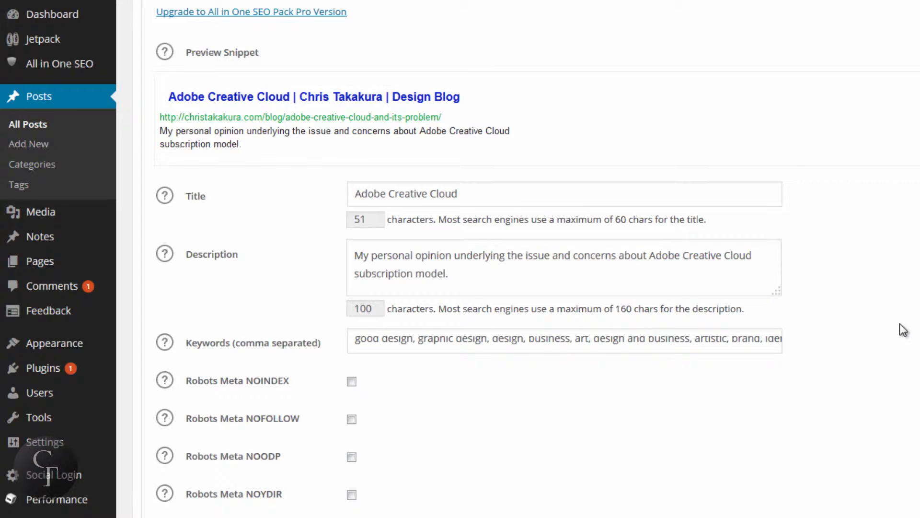
Update the post with its edited SEO settings, publishing it despite the proofreader's suggestions
scroll(904, 329, up, 3)
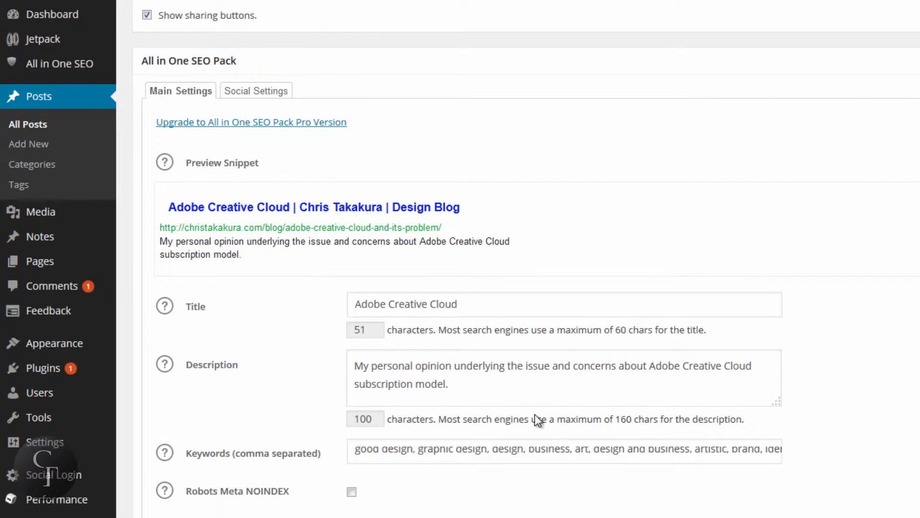
scroll(539, 420, up, 15)
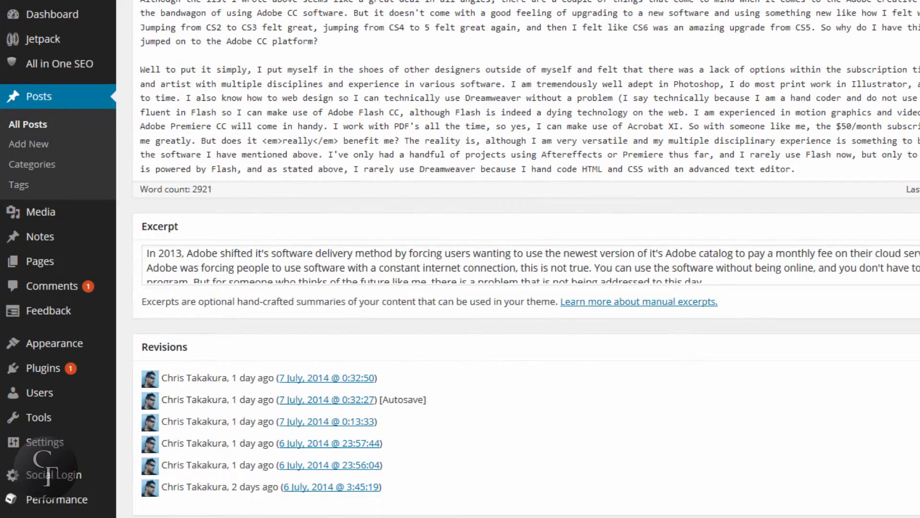
scroll(630, 274, up, 4)
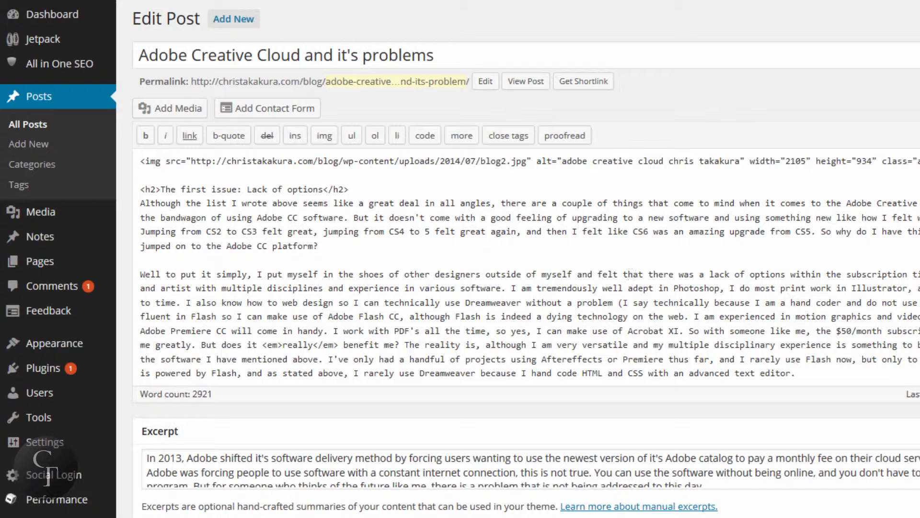
scroll(630, 272, down, 2)
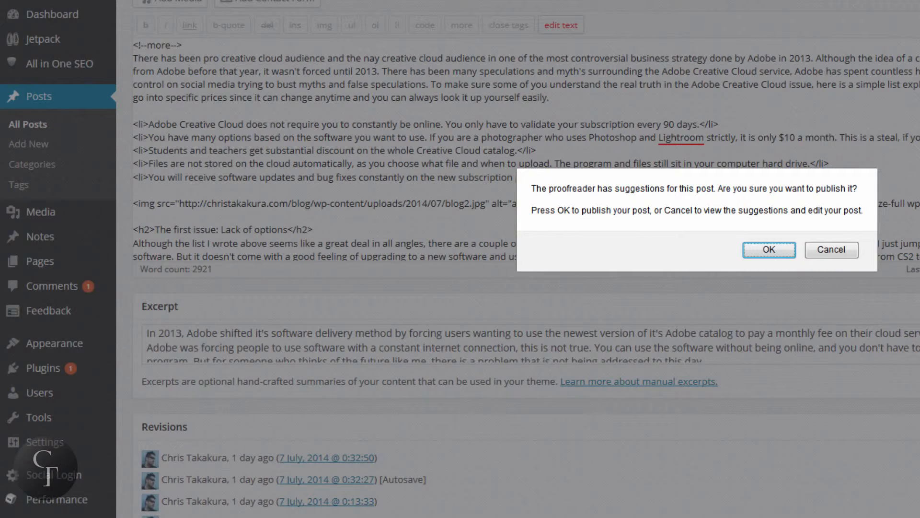
click(782, 254)
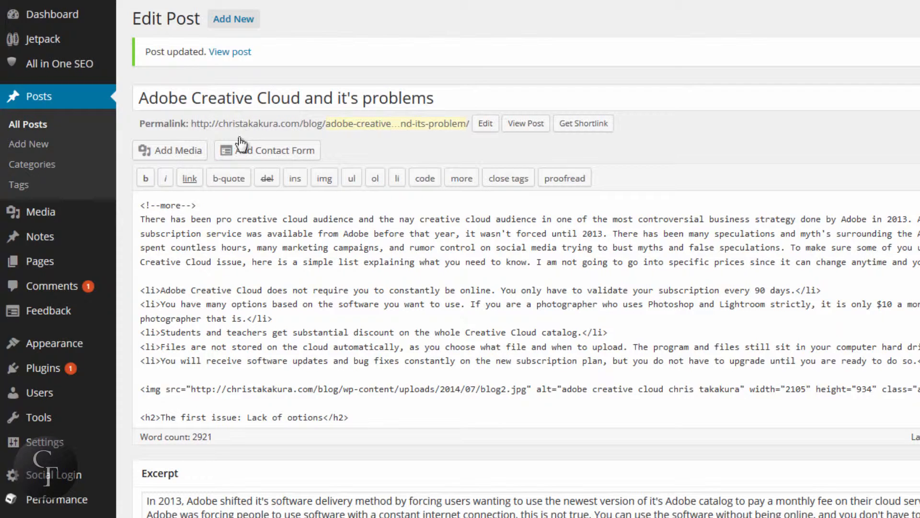
Leave the post for the list of all pages and open the "Dinner" page for editing
click(40, 128)
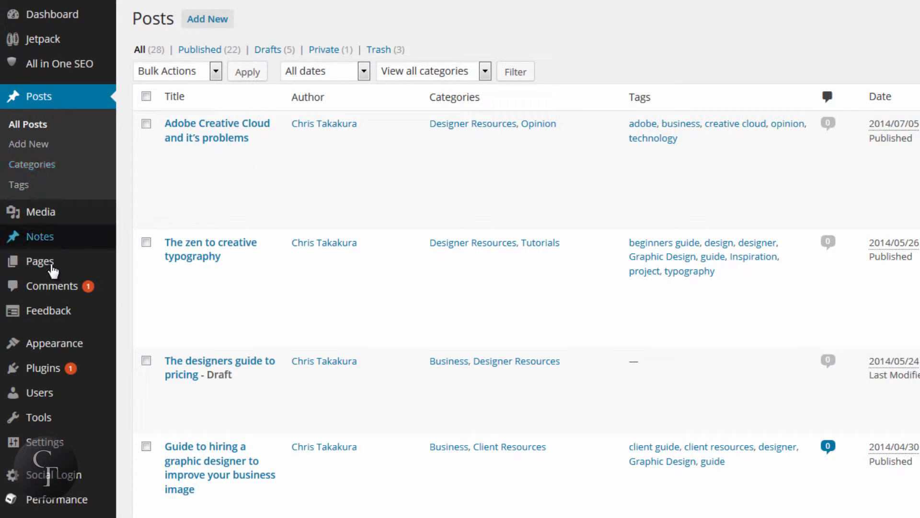
mouse_move(50, 276)
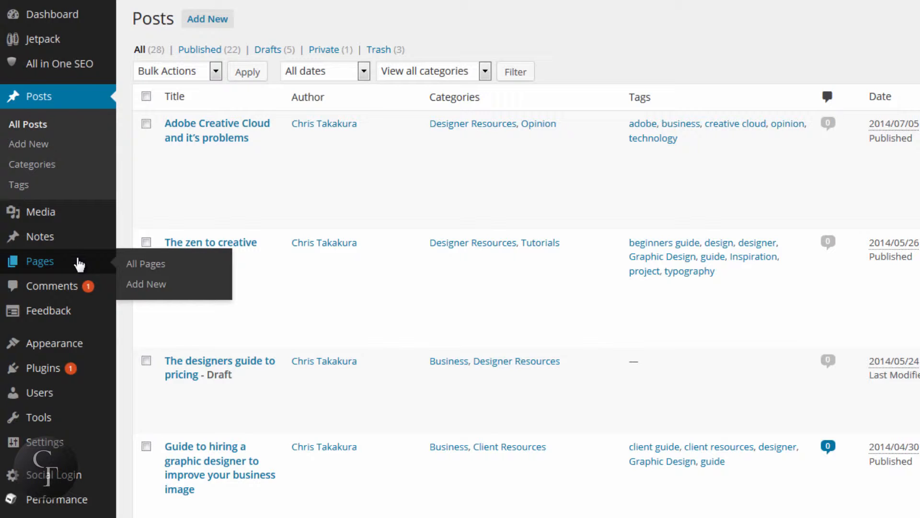
click(37, 262)
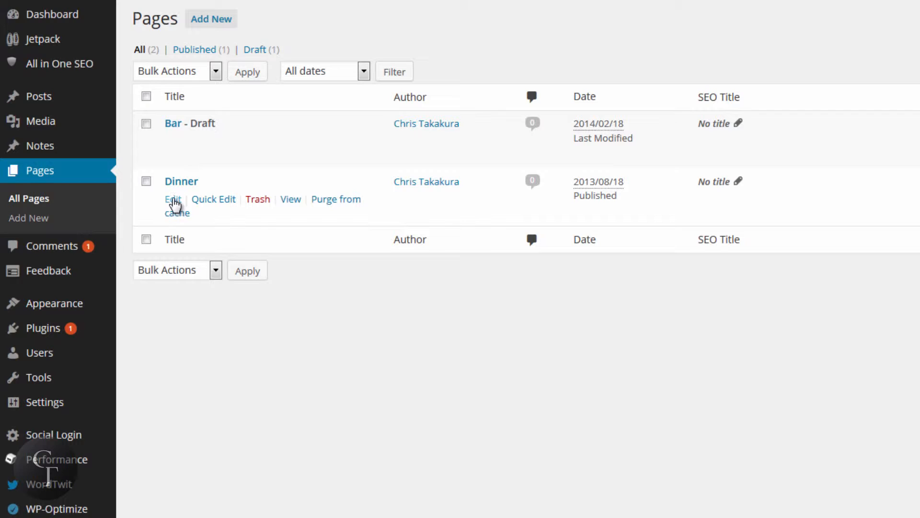
click(174, 200)
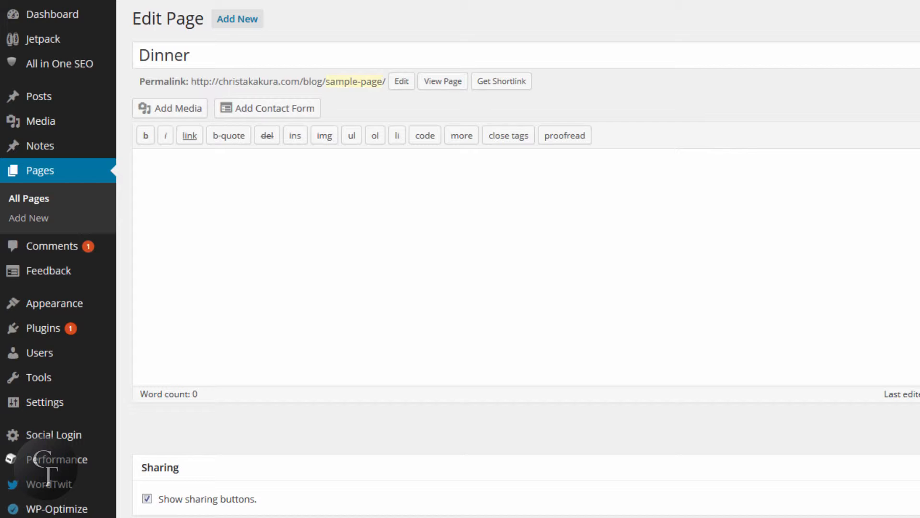
Examine the Title, Description and Keywords fields in the Dinner page's All in One SEO Pack main settings
scroll(526, 259, down, 9)
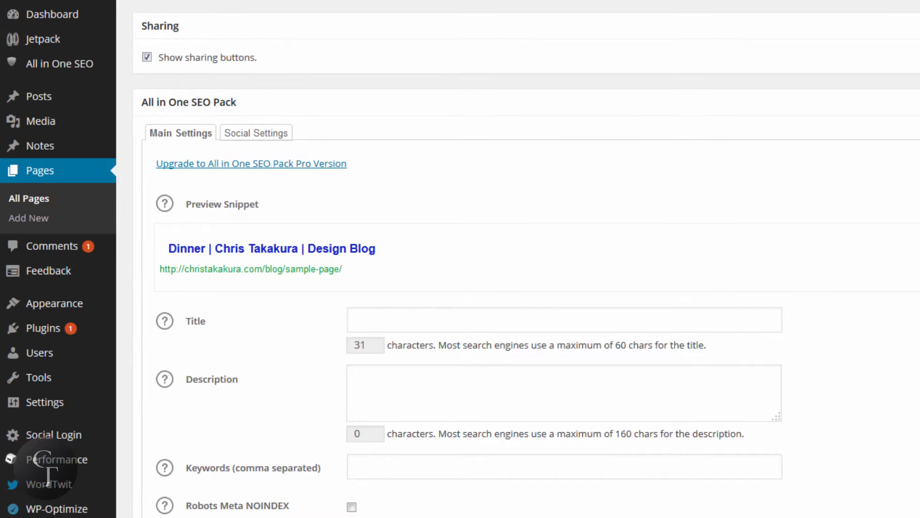
scroll(162, 86, down, 3)
scroll(162, 85, up, 2)
scroll(462, 157, down, 3)
click(413, 209)
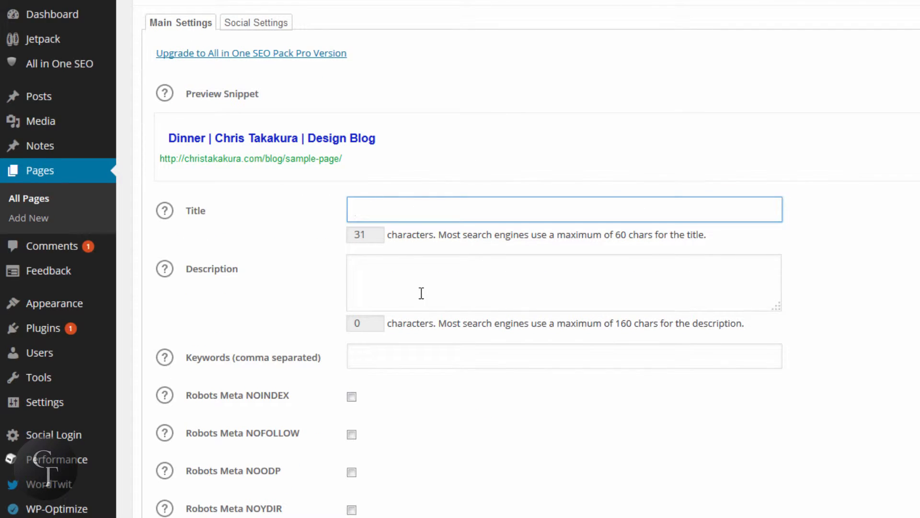
click(420, 284)
click(413, 354)
scroll(413, 353, up, 1)
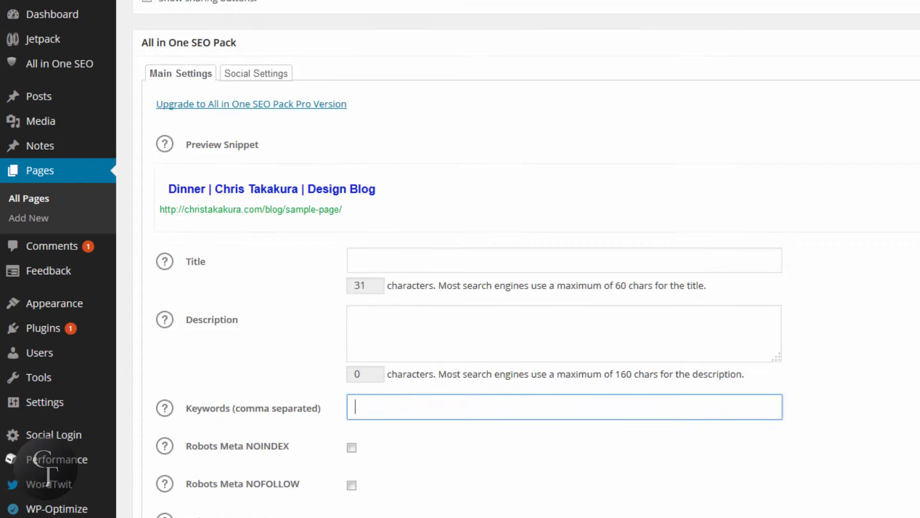
scroll(527, 258, up, 3)
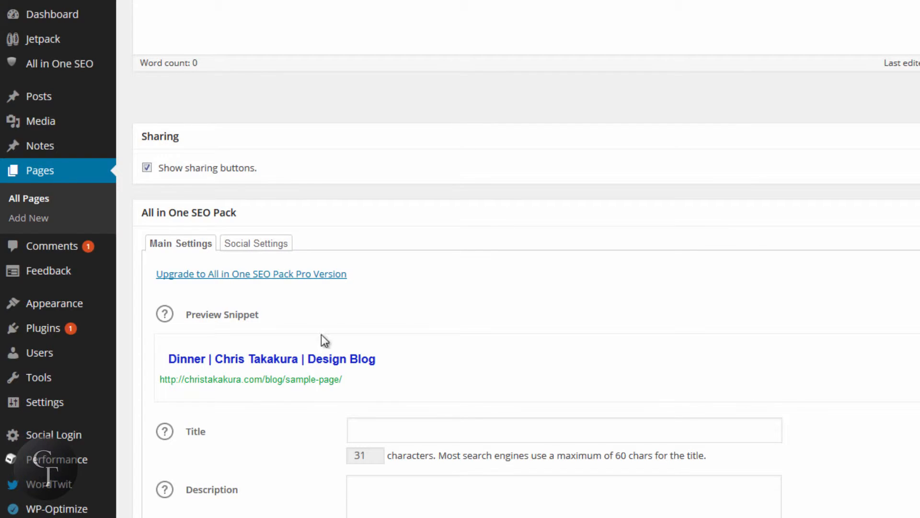
Show the Dinner page's SEO social settings and look through the Title, Description and Image options
click(268, 249)
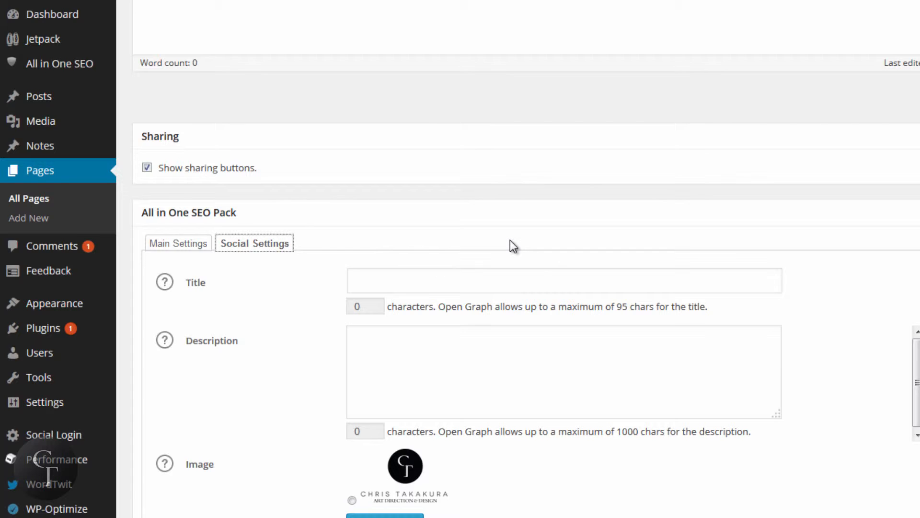
click(436, 272)
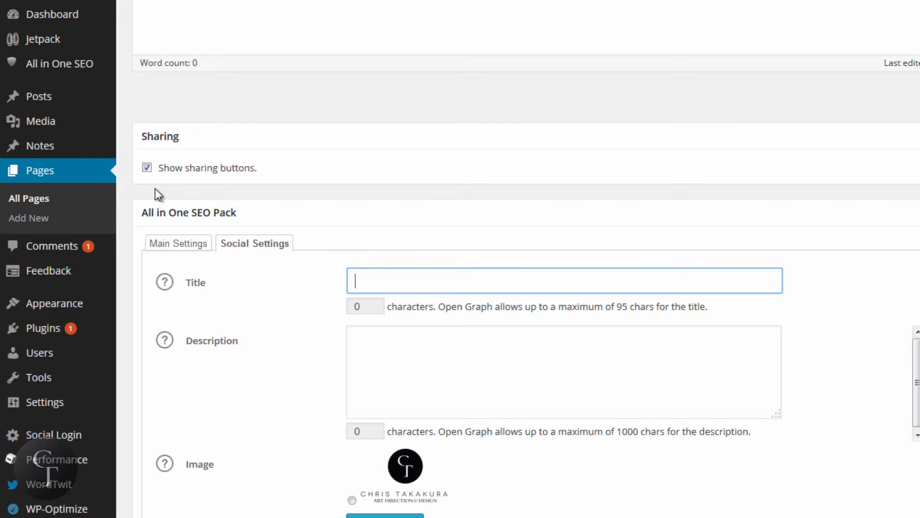
click(386, 272)
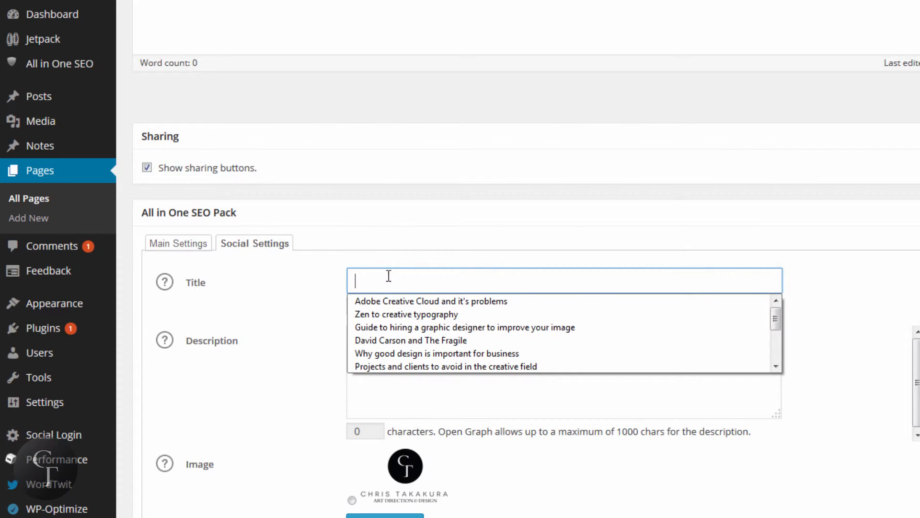
click(188, 246)
click(261, 246)
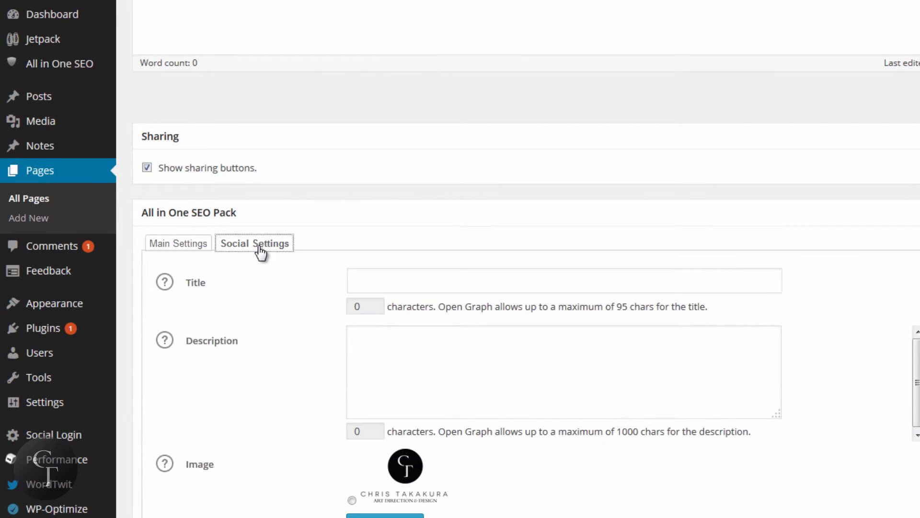
click(397, 271)
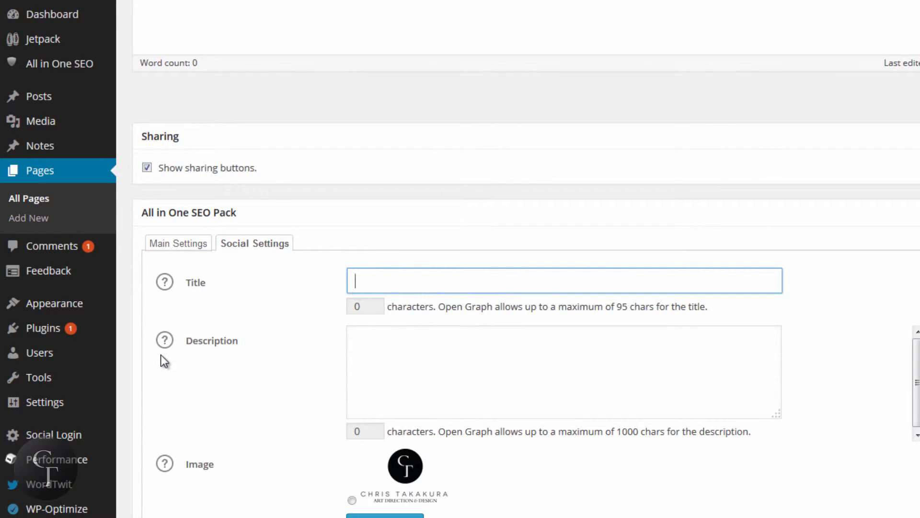
click(465, 354)
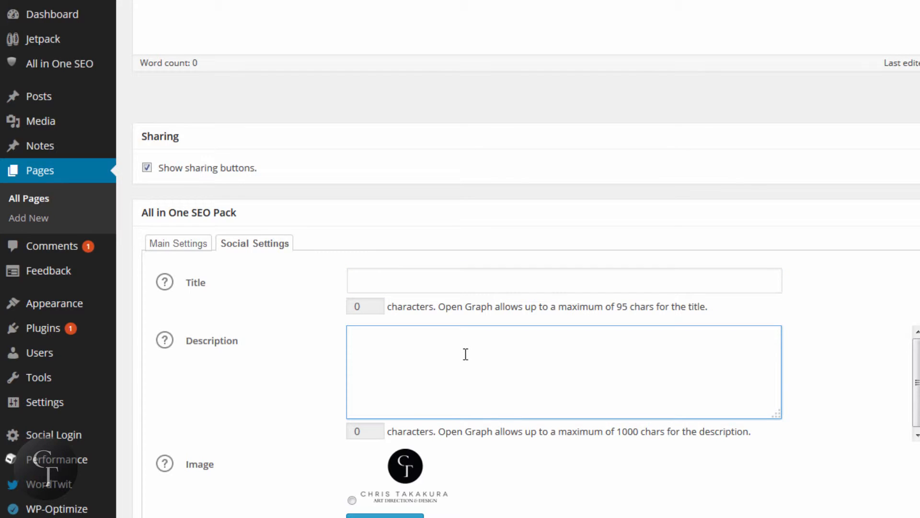
scroll(582, 482, down, 2)
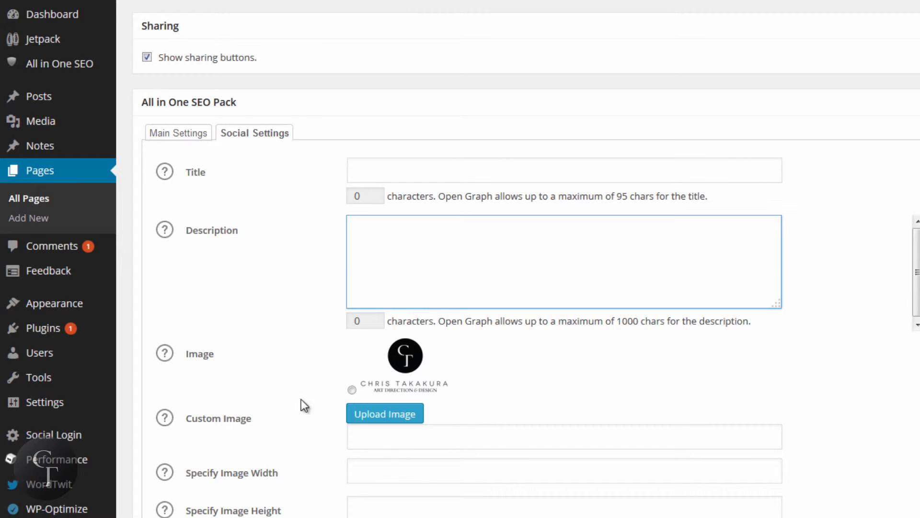
Select the site logo thumbnail as the Dinner page's social image and put the cursor in the Custom Image field
click(351, 390)
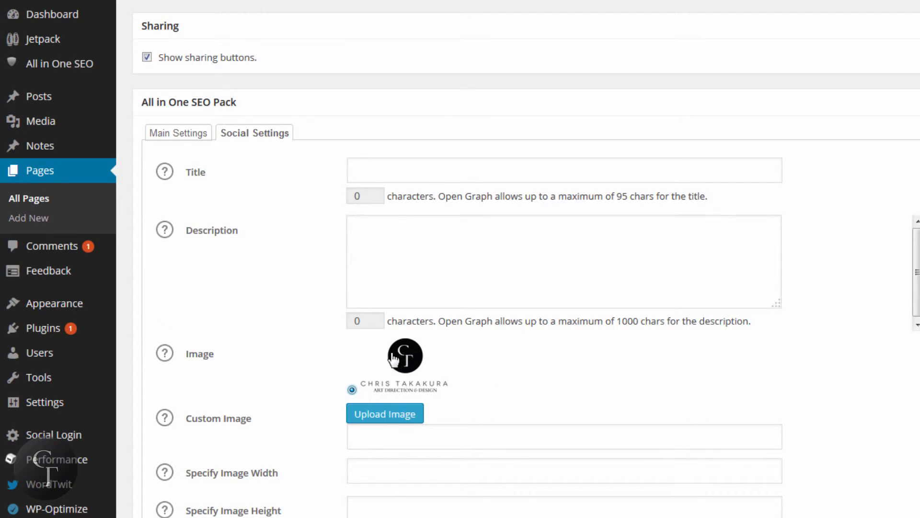
click(410, 445)
scroll(526, 259, down, 1)
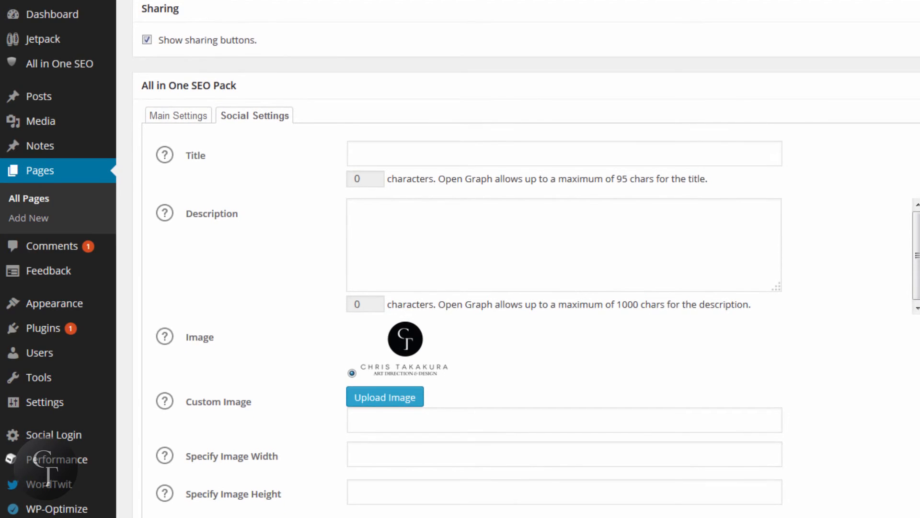
scroll(526, 259, up, 8)
scroll(527, 259, down, 2)
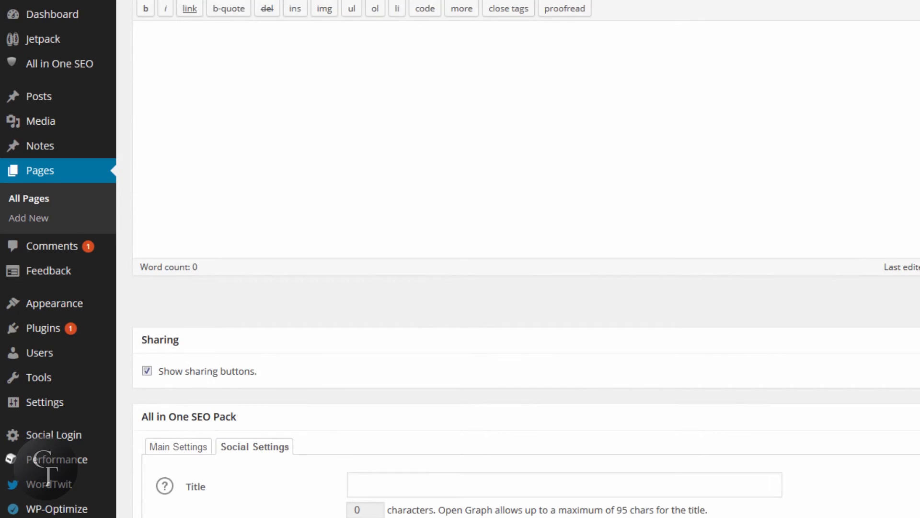
scroll(527, 259, up, 2)
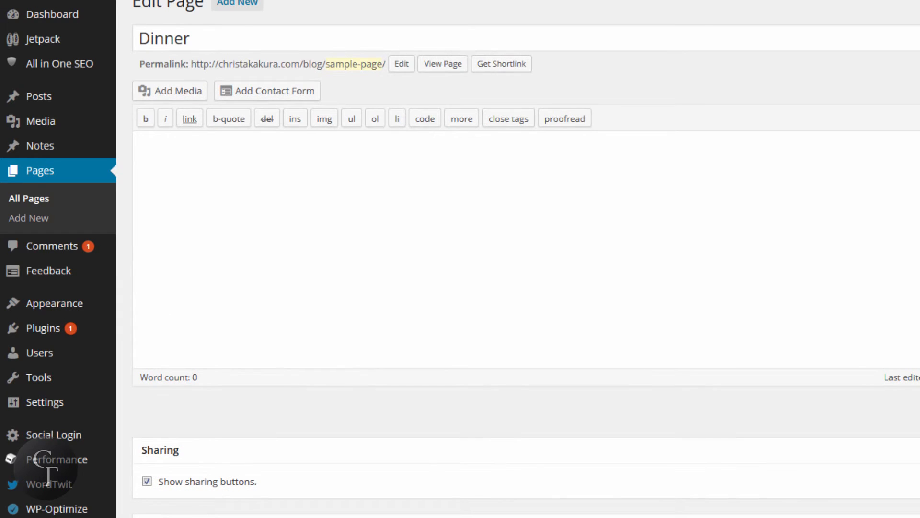
scroll(526, 259, up, 1)
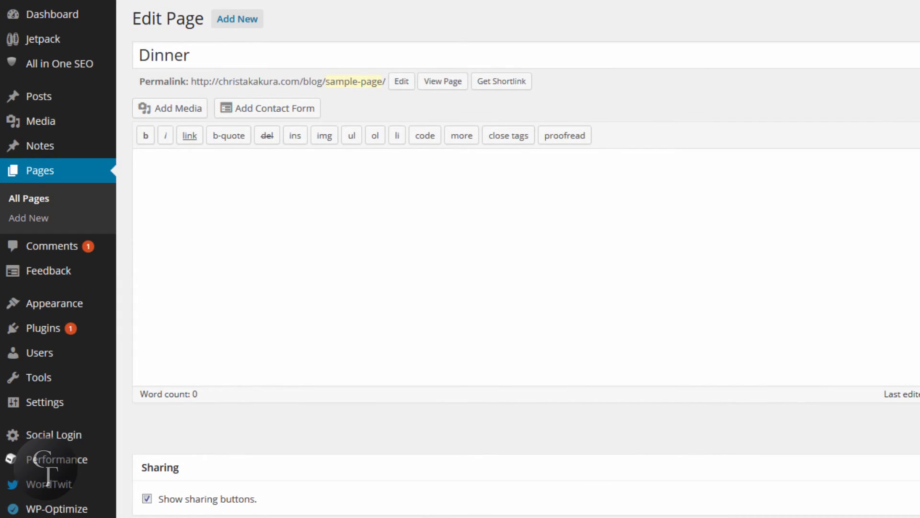
scroll(526, 259, down, 4)
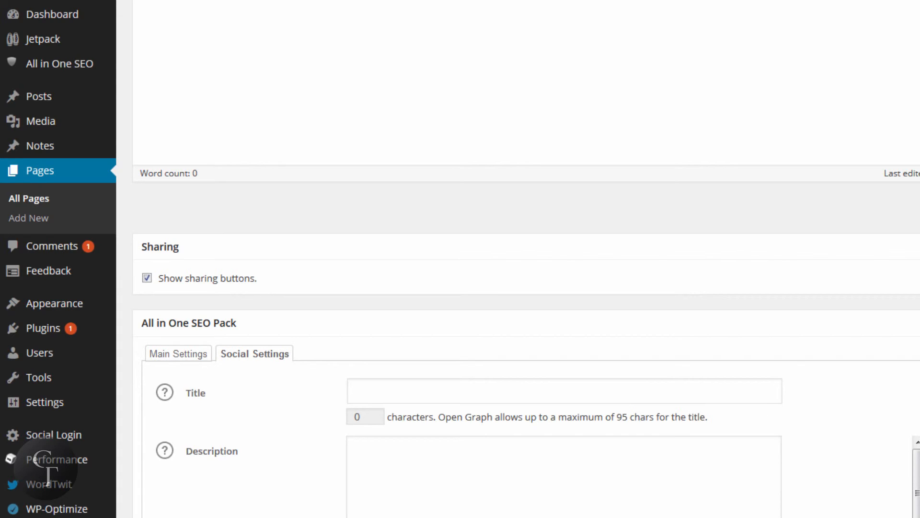
click(449, 389)
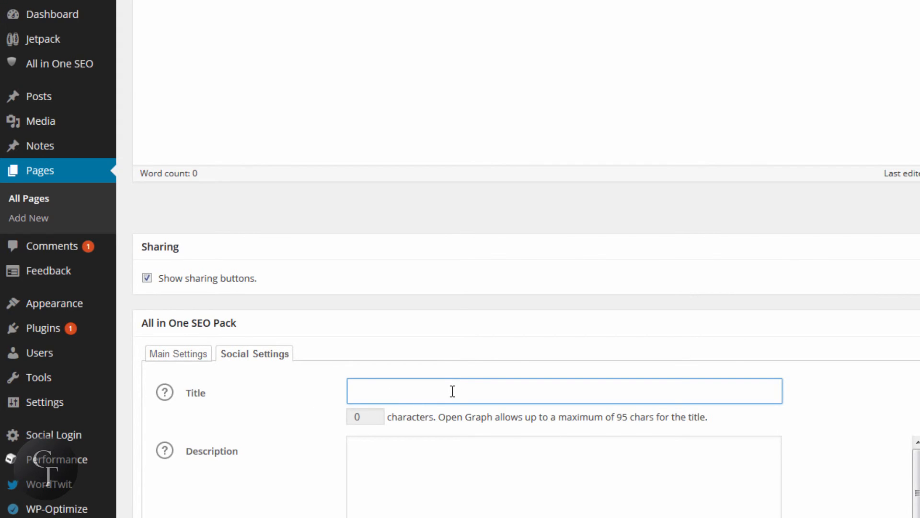
text(Gallery)
key(ctrl+a)
key(BackSpace)
text(Gallery)
key(ctrl+a)
key(BackSpace)
click(459, 462)
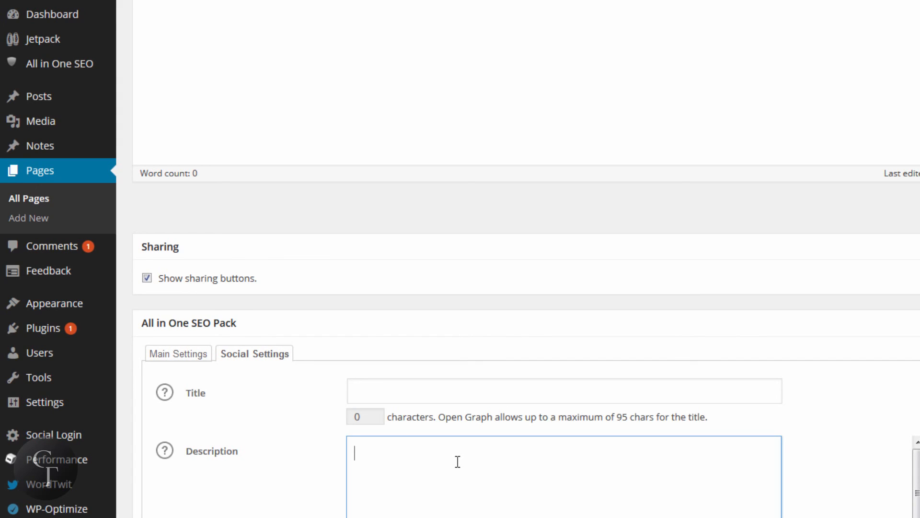
Switch the Dinner page's All in One SEO Pack box back to its main settings and leave the page for the posts list
click(182, 354)
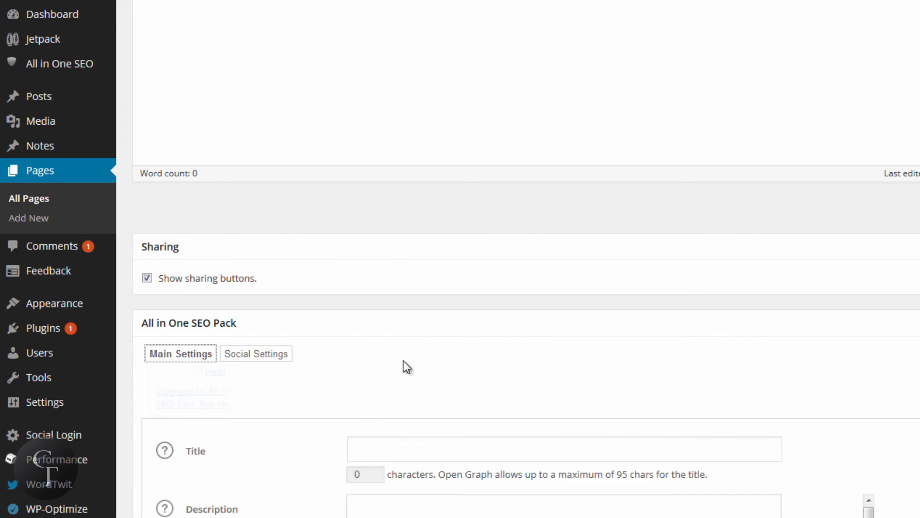
scroll(508, 376, down, 2)
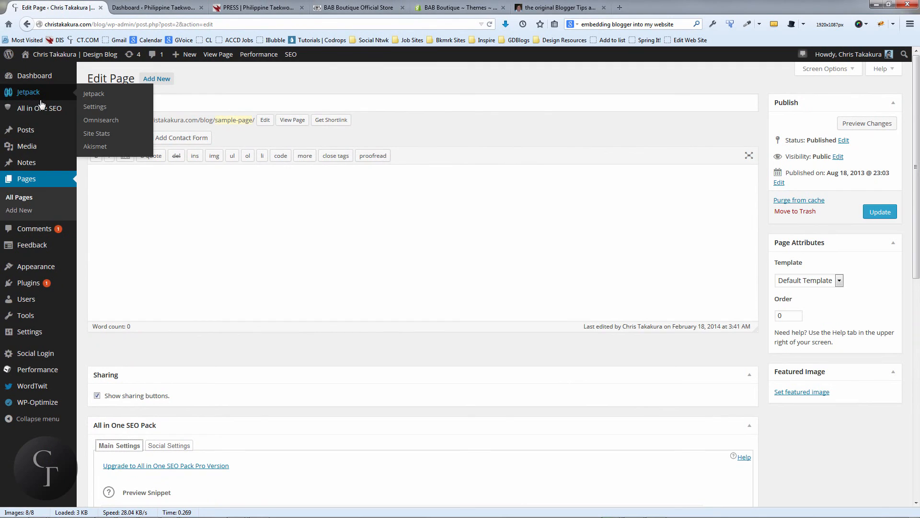
mouse_move(43, 107)
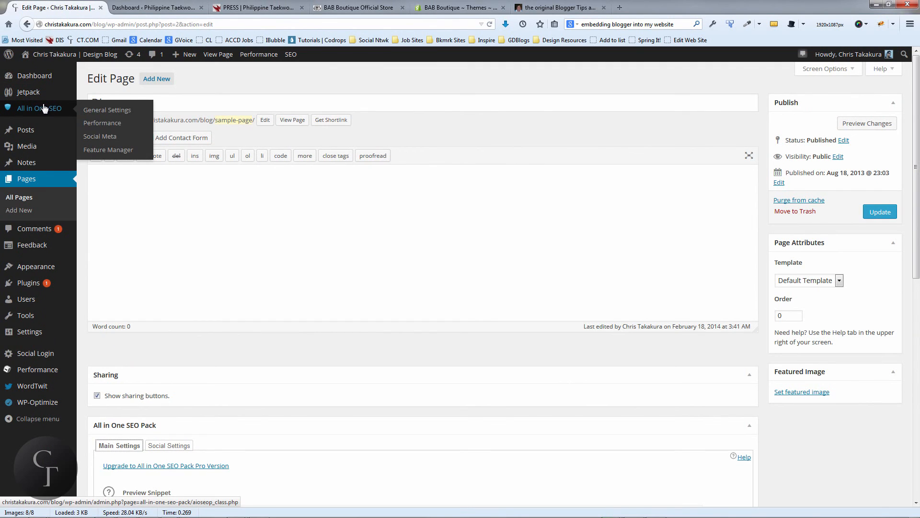
click(30, 130)
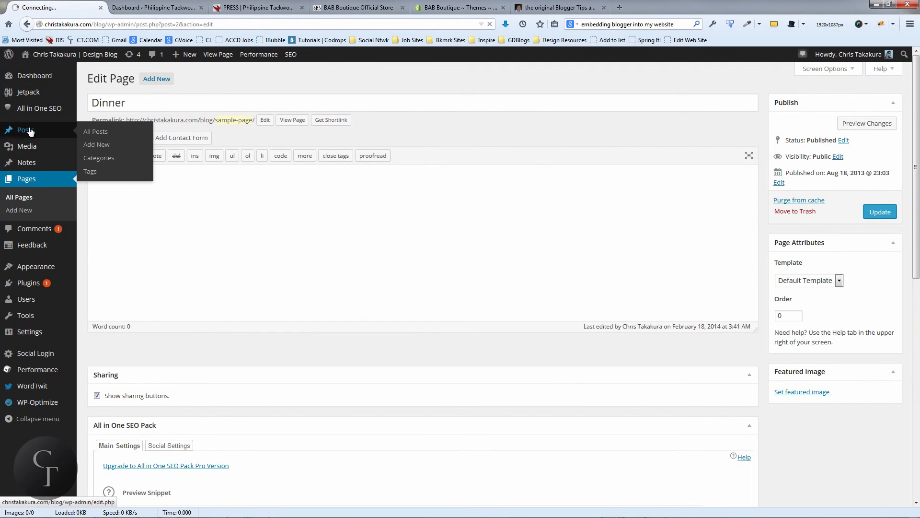